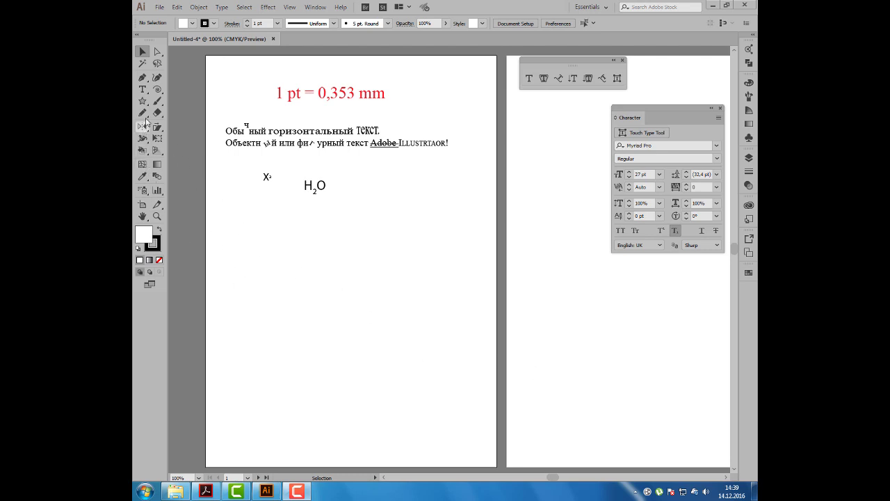
- Draw an Ellipse Tool circle below the H2O text and a wavy Pencil line to its lower right
left_click_drag(143, 101, 181, 126)
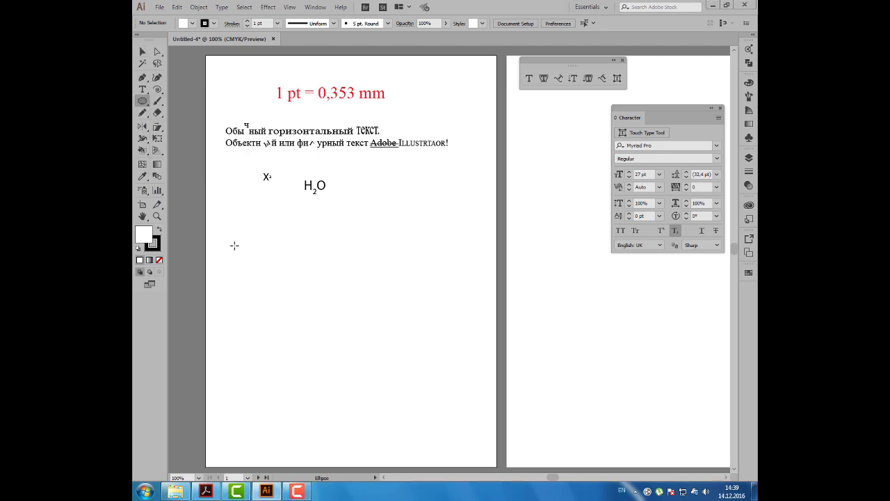
left_click_drag(242, 249, 321, 325)
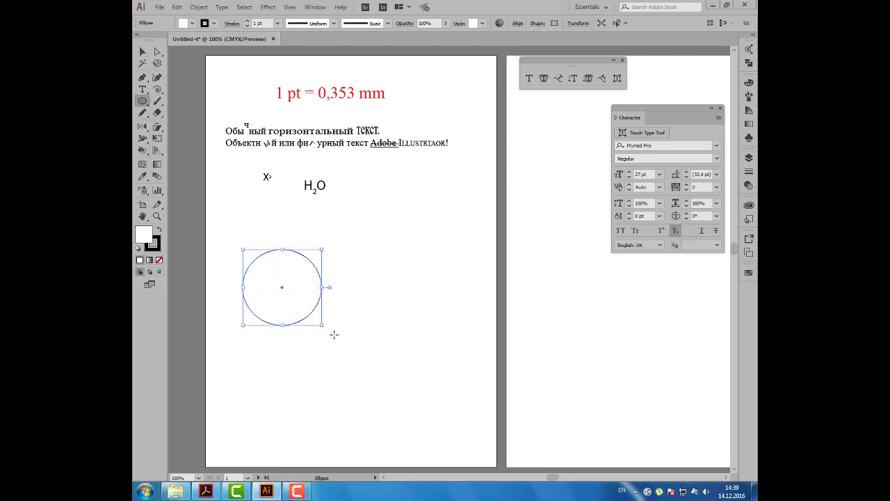
left_click(143, 114)
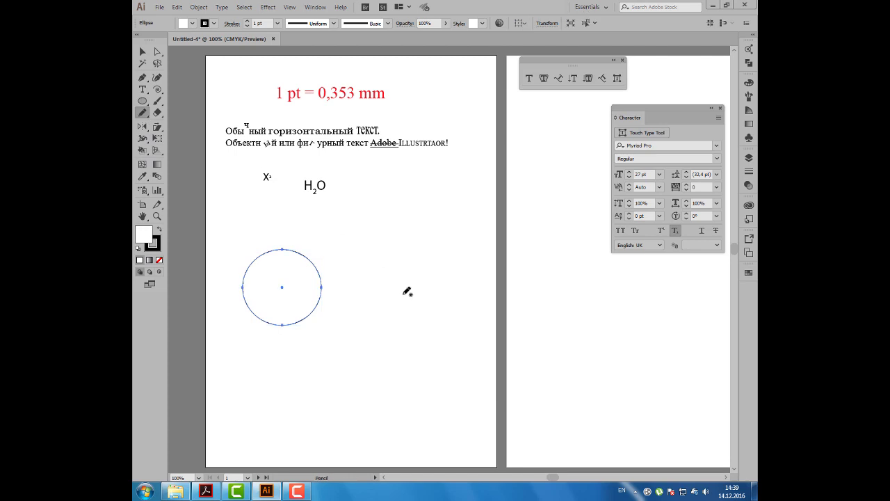
mouse_move(352, 371)
left_mouse_down()
mouse_move(417, 323)
mouse_move(462, 304)
left_mouse_up()
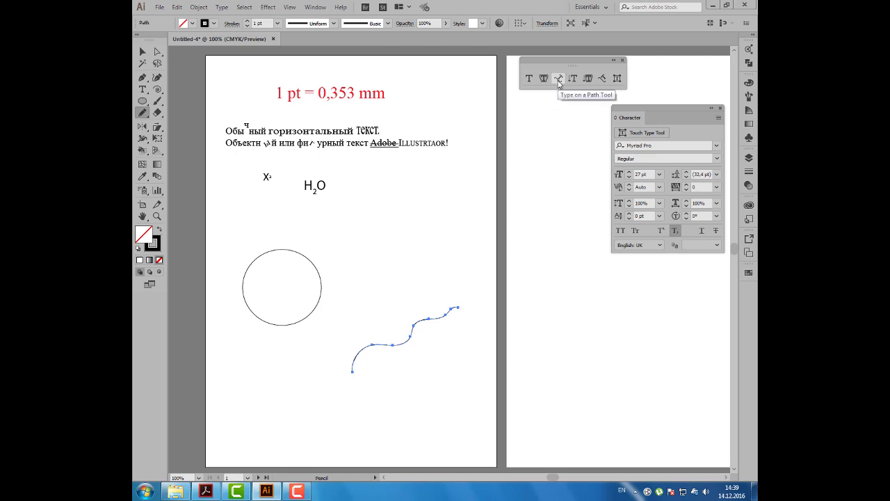
- Put type on the circle's path and edit the placeholder to read 'Текст на кривой'
left_click(558, 81)
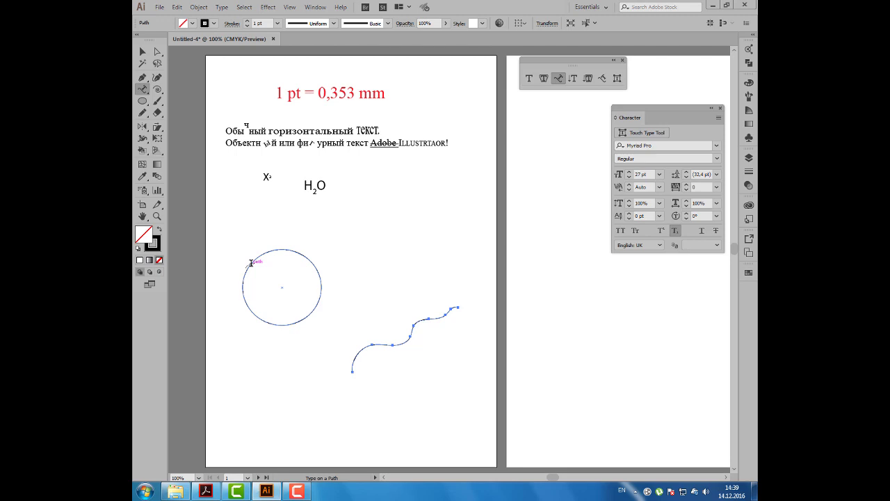
left_click(251, 263)
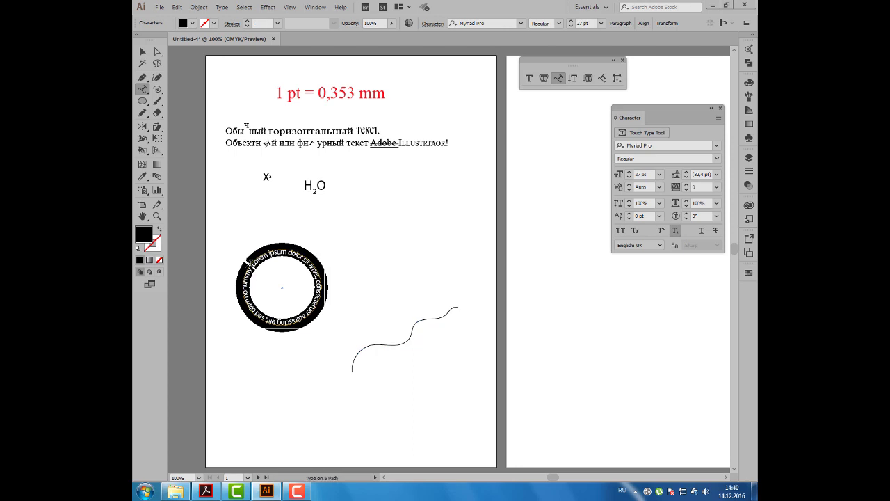
key("BackSpace")
type("Текст на")
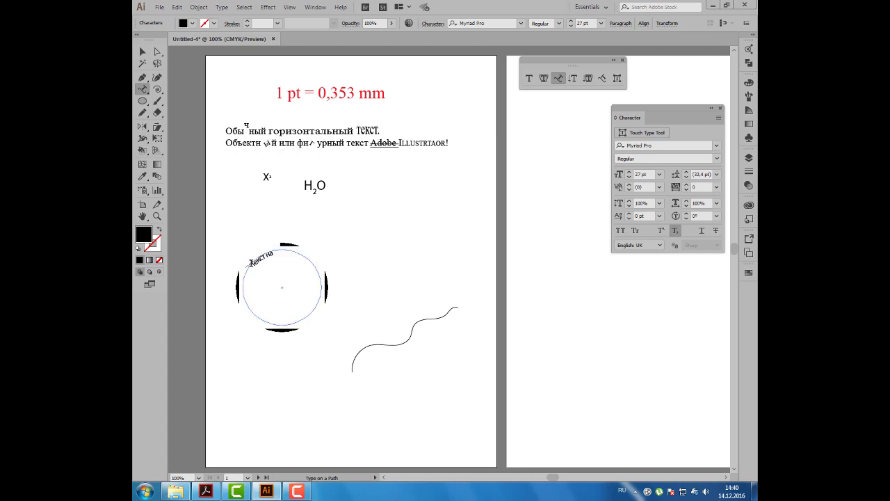
type("кривой")
key("ctrl+a")
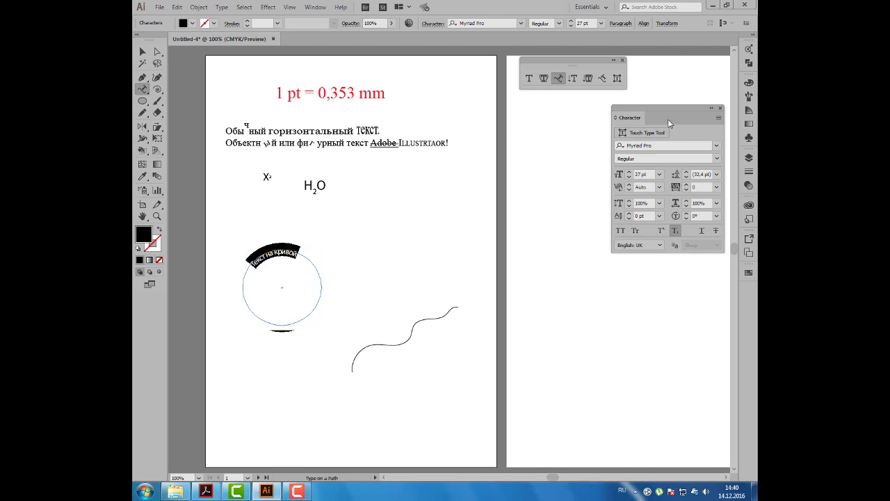
- Reset the character settings so the circle text is 12 pt, then append '!!!'
left_click_drag(671, 118, 534, 160)
left_click(584, 160)
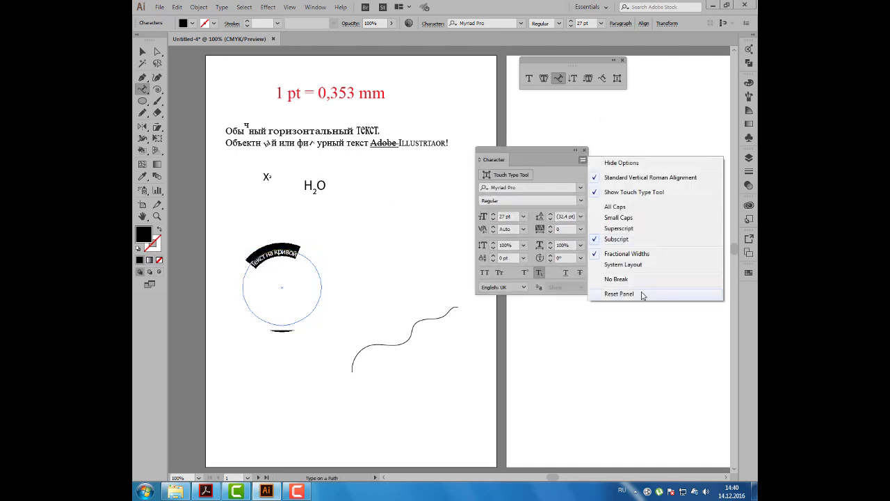
left_click(645, 294)
left_click_drag(516, 155, 554, 152)
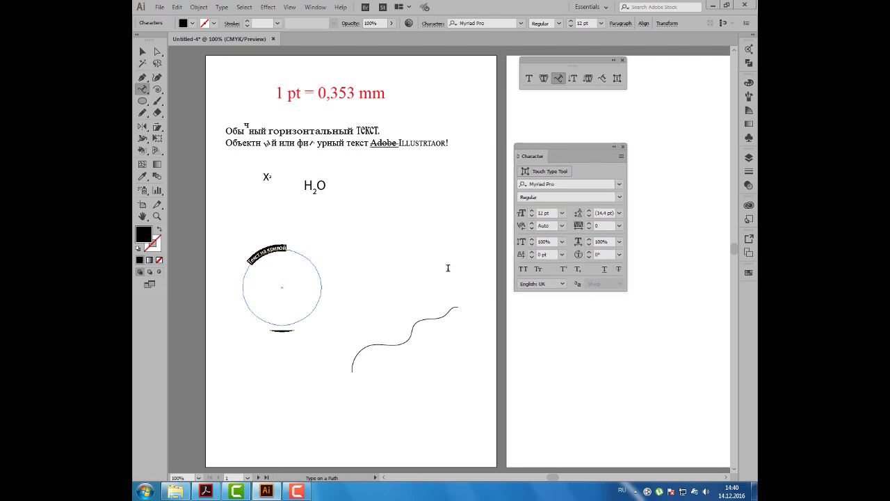
left_click(289, 248)
scroll(288, 249, "up", 3)
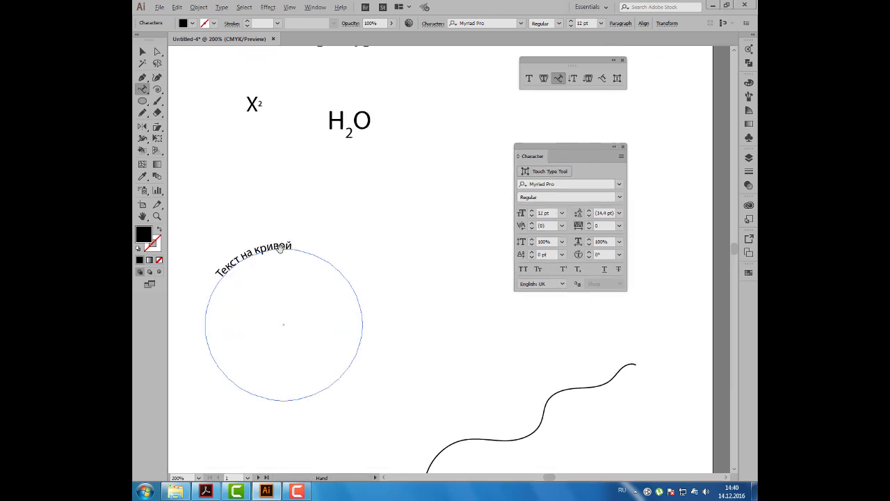
left_click_drag(283, 258, 357, 198)
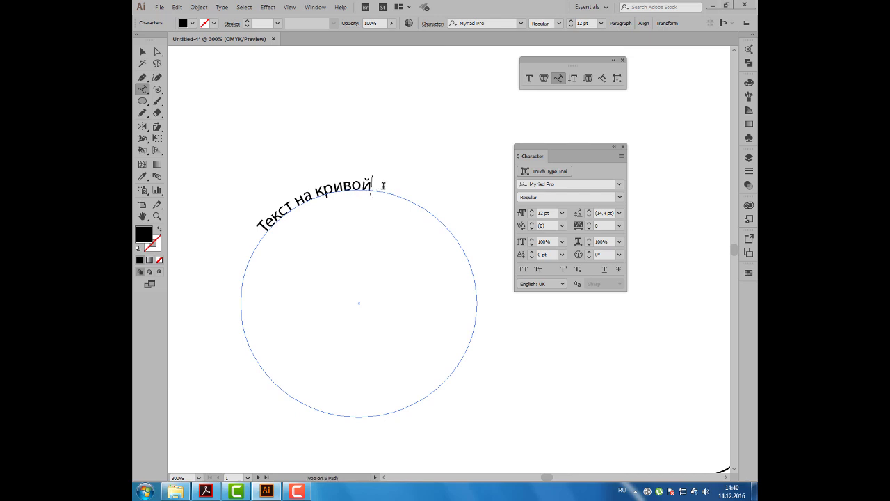
type("!!!")
left_click(142, 52)
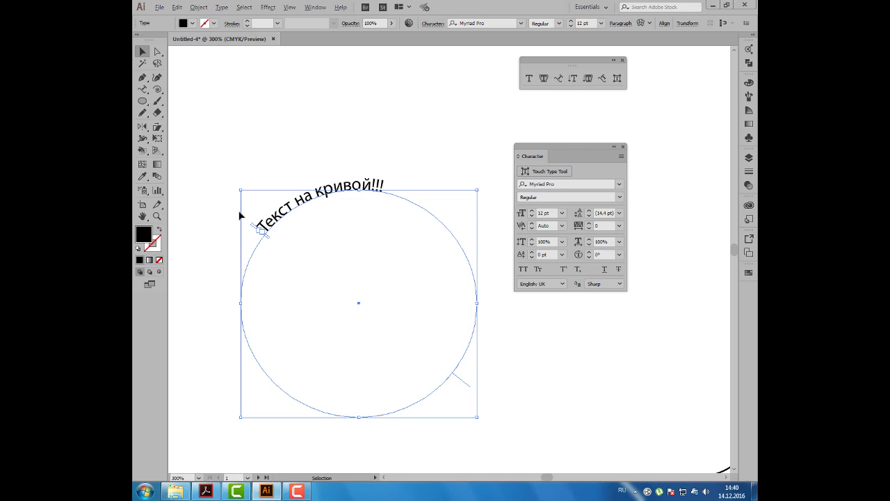
scroll(239, 206, "down", 2)
- Move the wavy curve down-left and give it a magenta 5 pt stroke
left_click(445, 243)
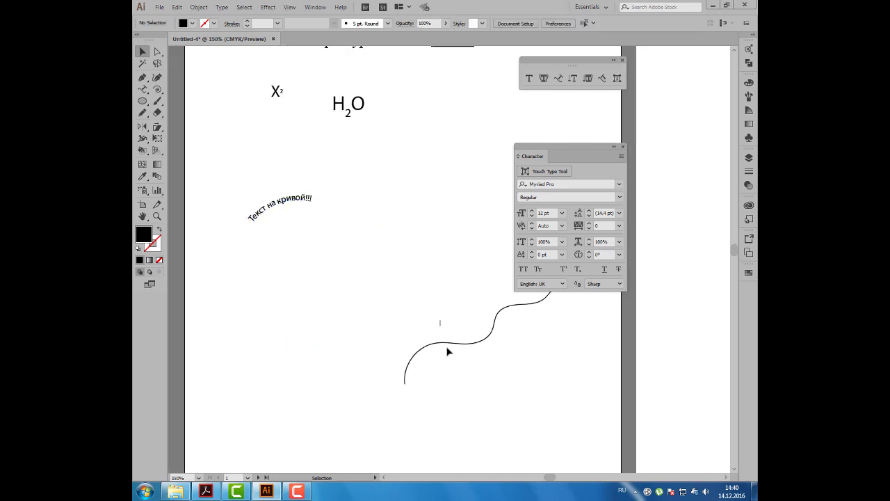
left_click_drag(449, 350, 395, 368)
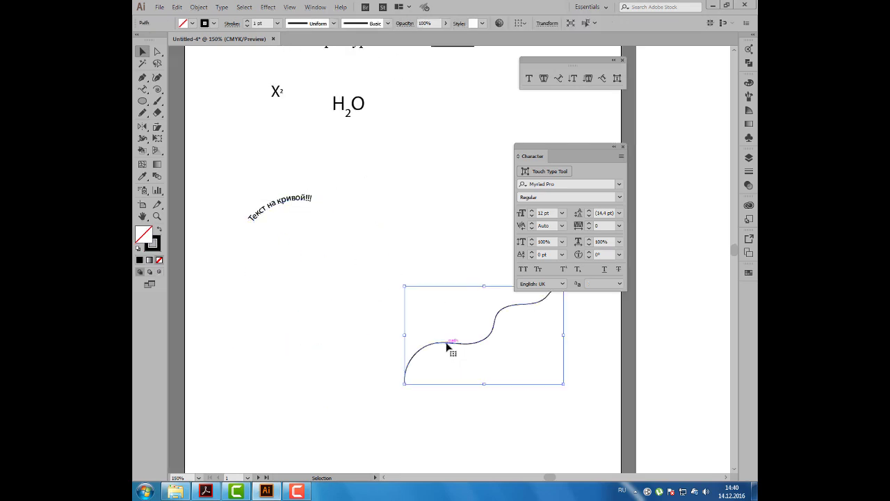
left_click(213, 24)
left_click(201, 40)
left_click(254, 23)
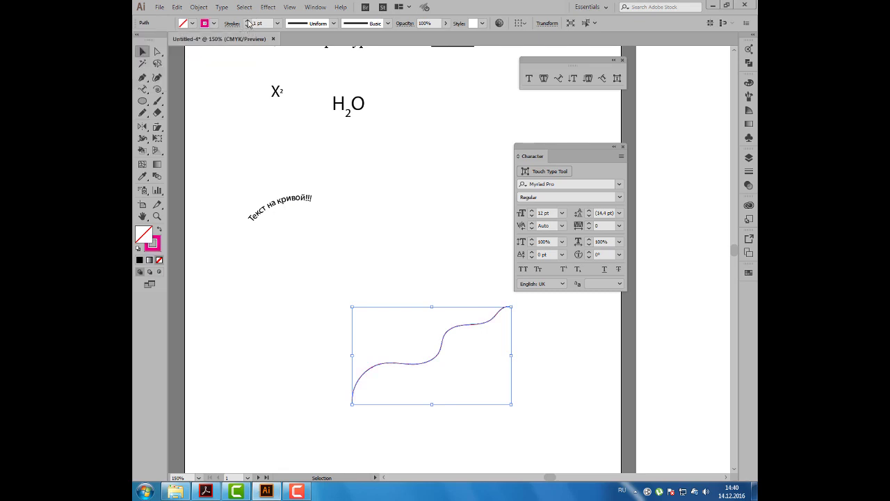
type("5")
key("Return")
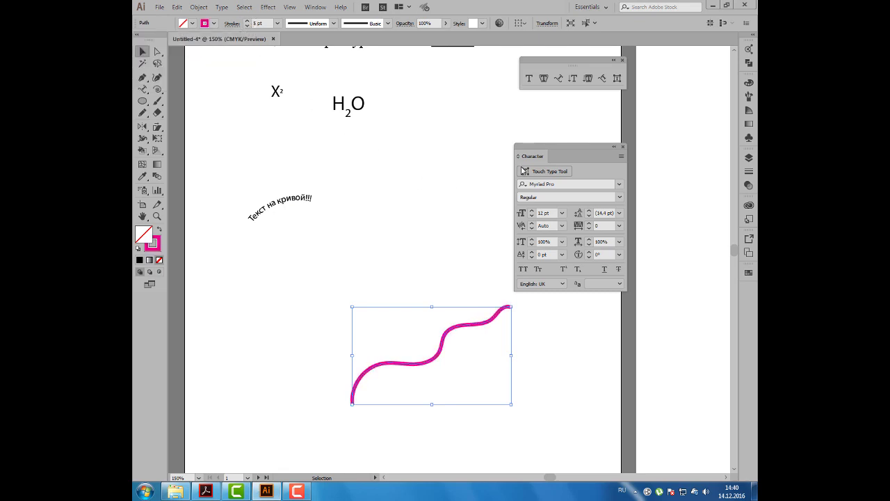
- Run the text 'Текст вдоль кривой!!!' along the wavy curve and deselect it
left_click_drag(536, 156, 552, 133)
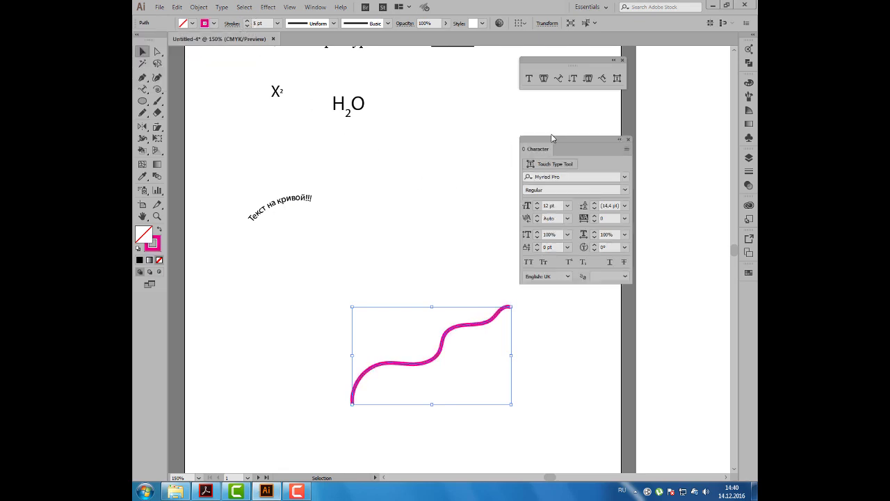
left_click(560, 79)
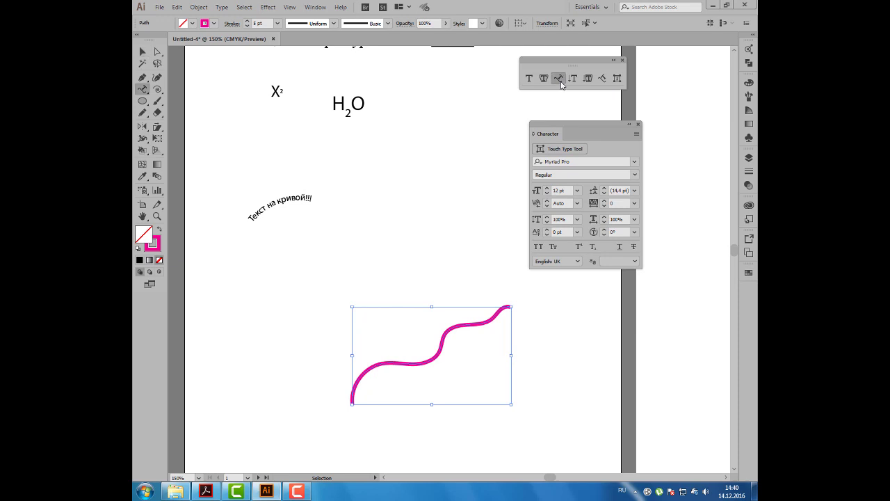
left_click(354, 385)
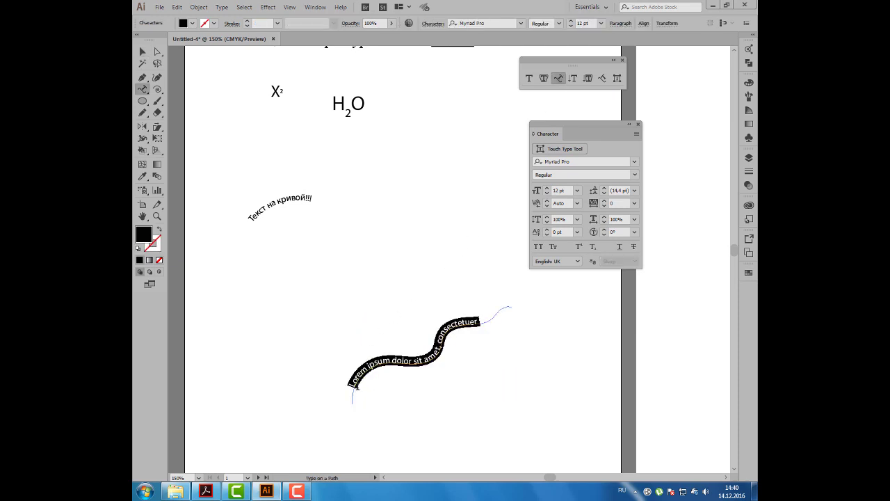
type("Т")
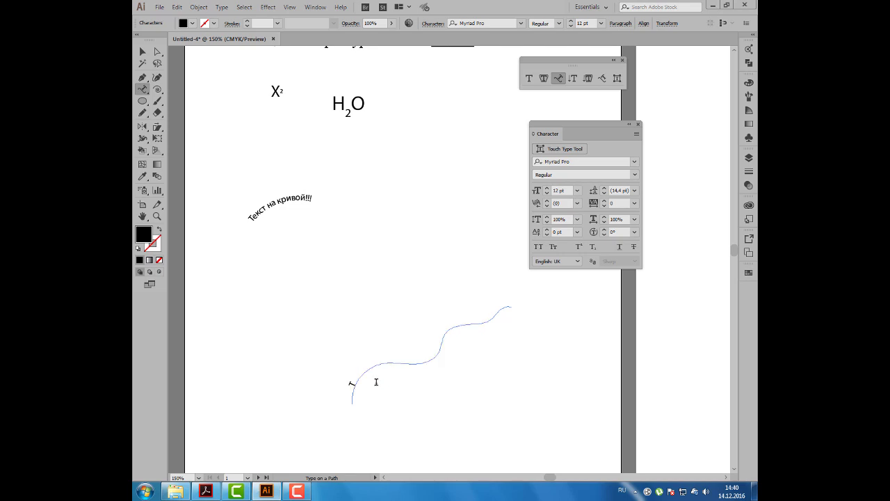
type("екст вд")
type("оль крив")
type("ой!!!")
left_click(142, 53)
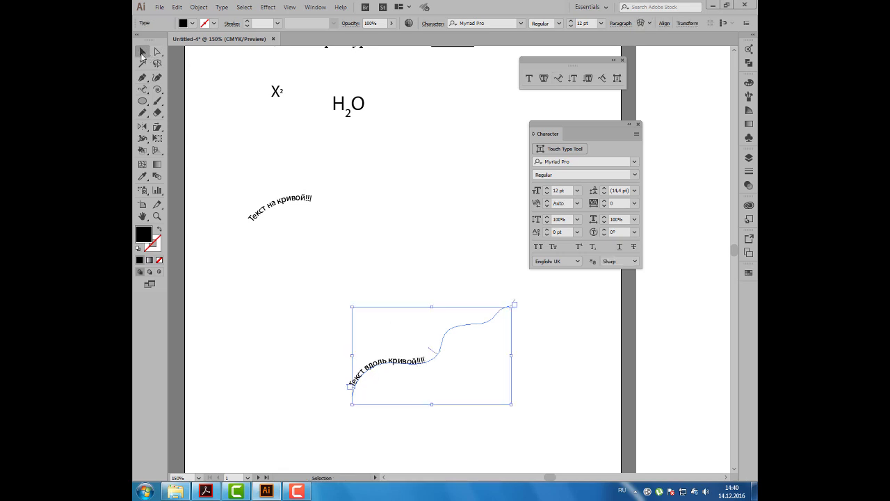
left_click_drag(564, 63, 585, 68)
left_click_drag(542, 133, 569, 131)
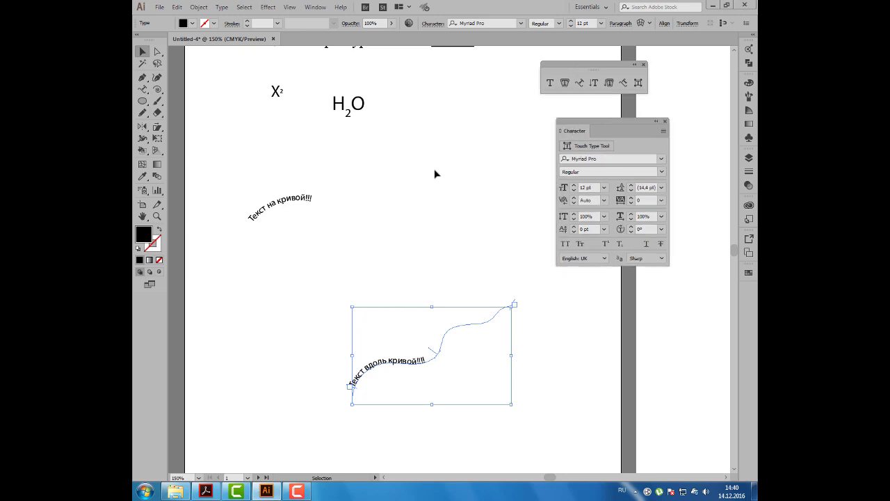
left_click_drag(438, 162, 430, 187)
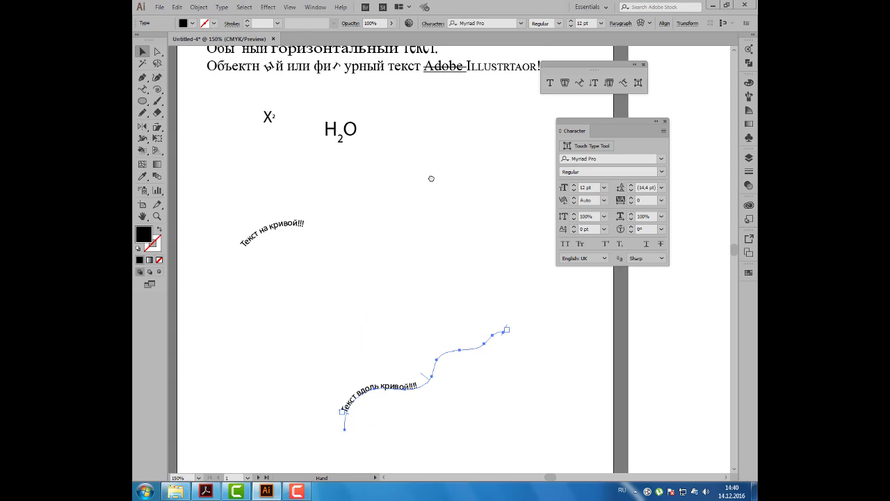
left_click(407, 149)
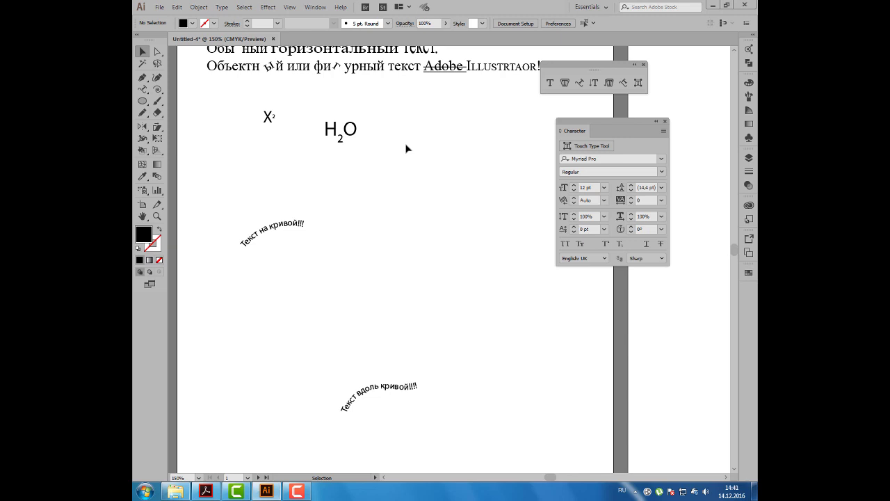
key("ctrl+y")
key("ctrl+y")
- Add a plain 'Ctrl+Y' text line to the right of the circle text
left_click(550, 82)
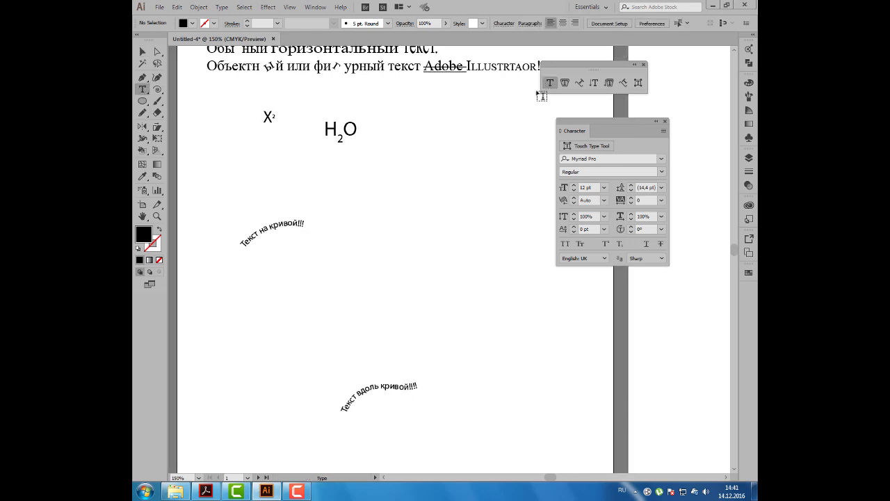
left_click(433, 227)
key("alt+shift")
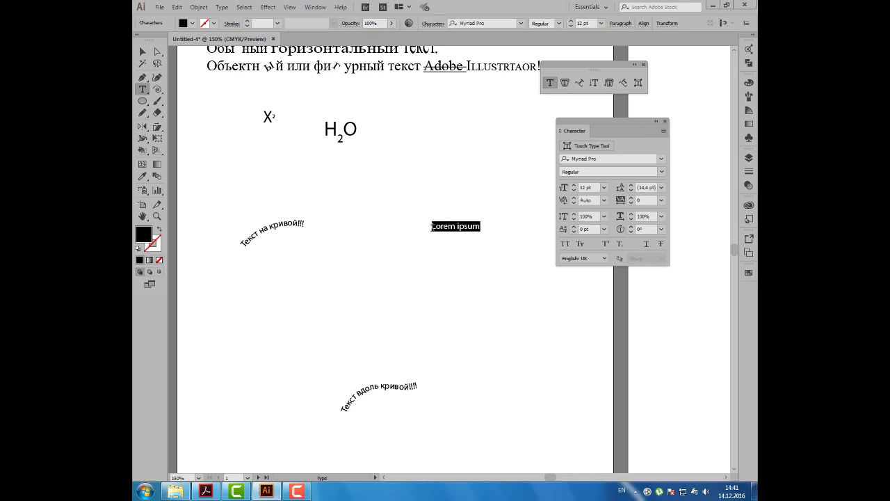
type("Ctrl")
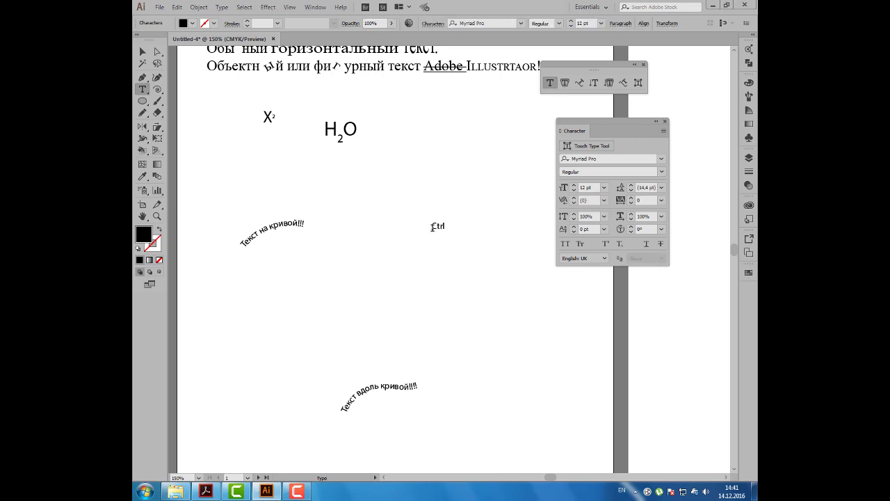
type("+Y")
left_click(142, 52)
- Make the Ctrl+Y text red and enlarge it, then zoom out into Outline view
left_click(193, 23)
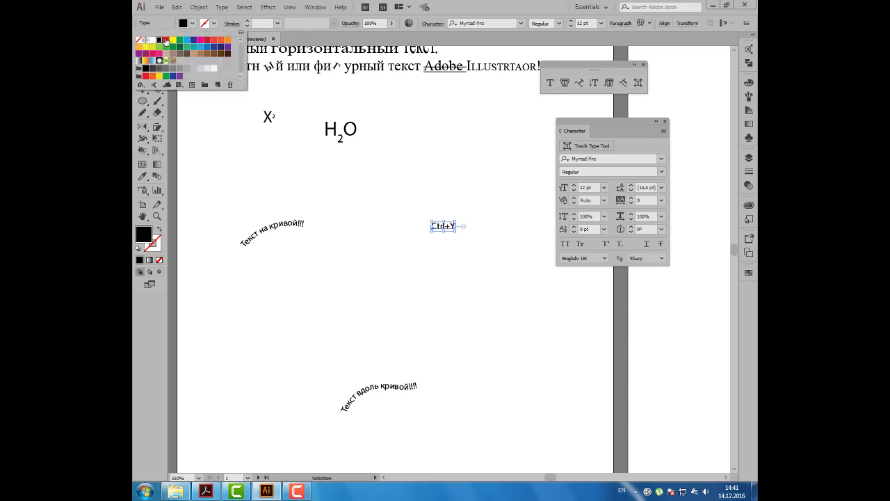
left_click(164, 39)
left_click_drag(454, 221, 535, 174)
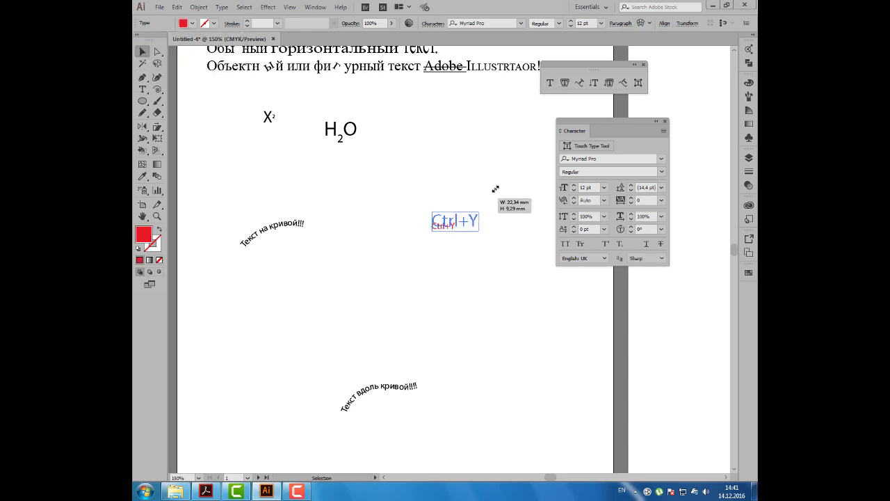
left_click(447, 264)
key("ctrl+minus")
key("ctrl+y")
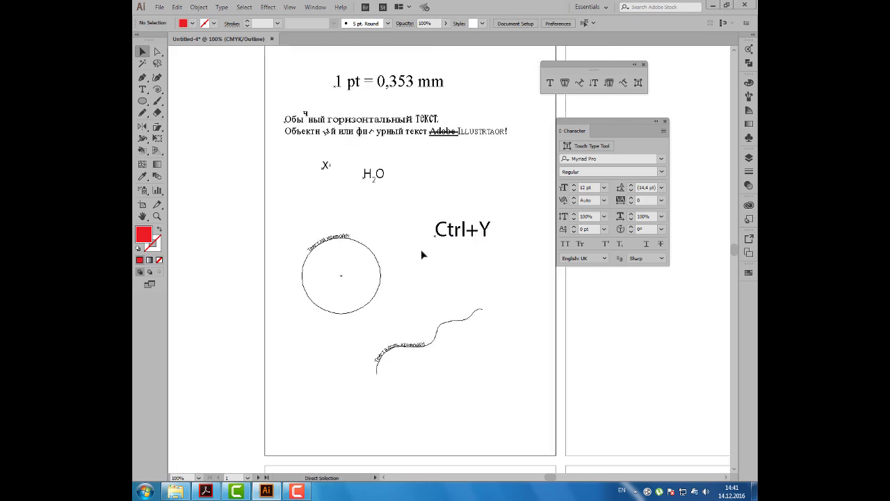
- Return to Preview, zoom in on the circle, and switch to the Group Selection Tool
key("ctrl+y")
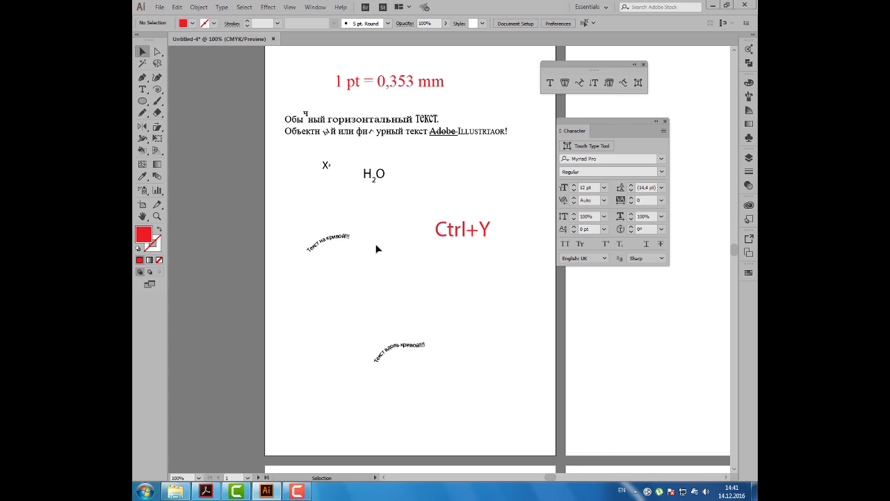
left_click_drag(396, 239, 374, 247)
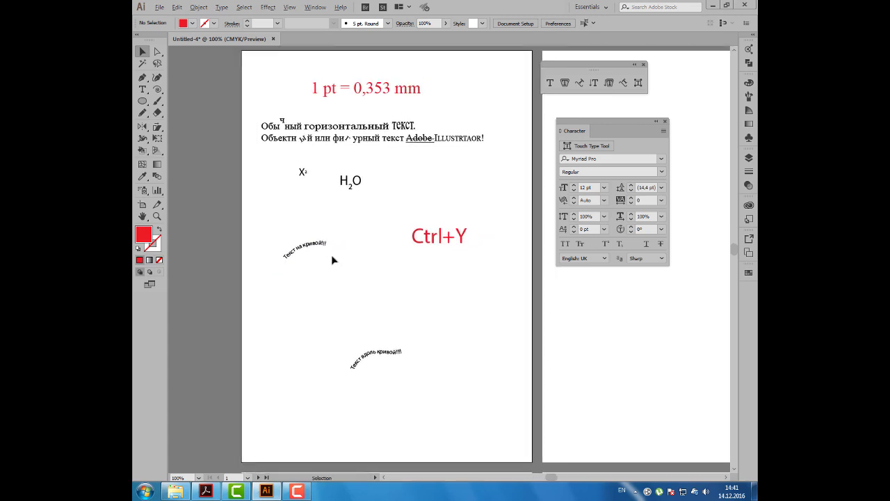
scroll(333, 255, "up", 1, "alt")
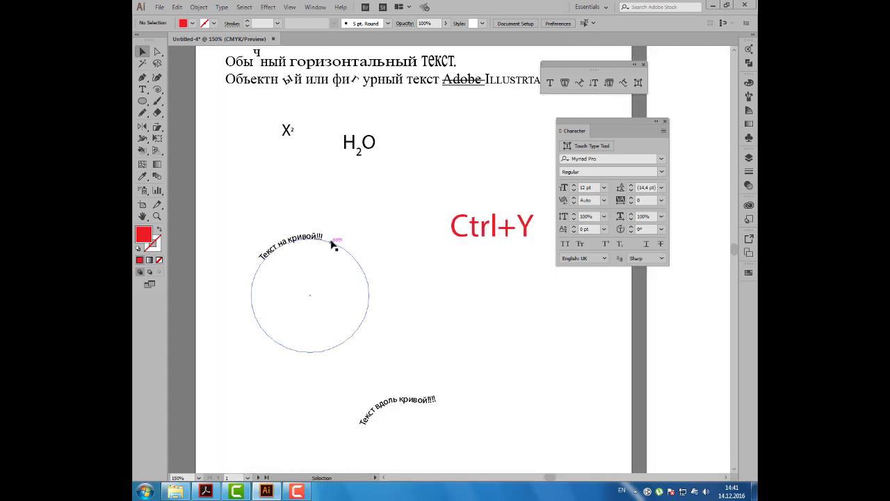
left_click(333, 245)
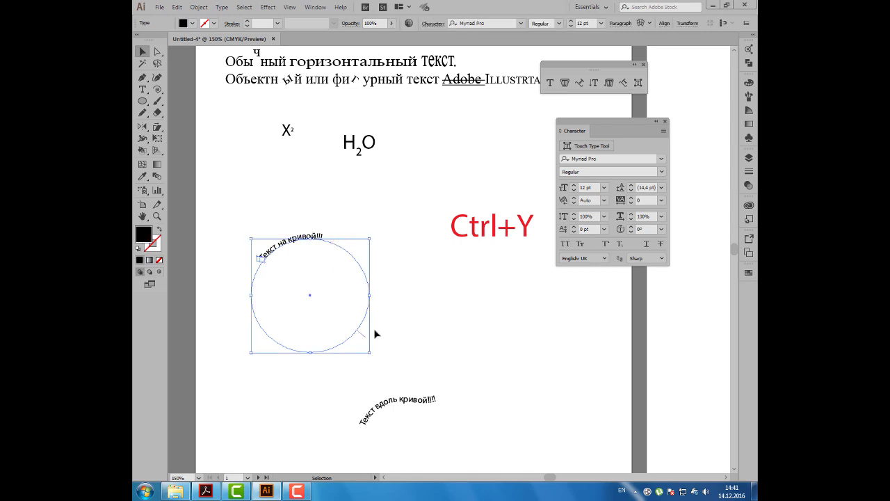
left_click(157, 53)
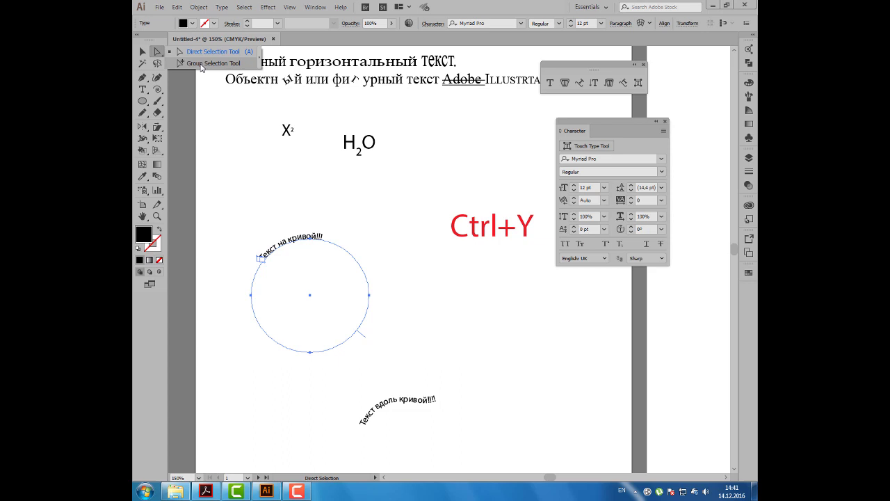
left_click(200, 63)
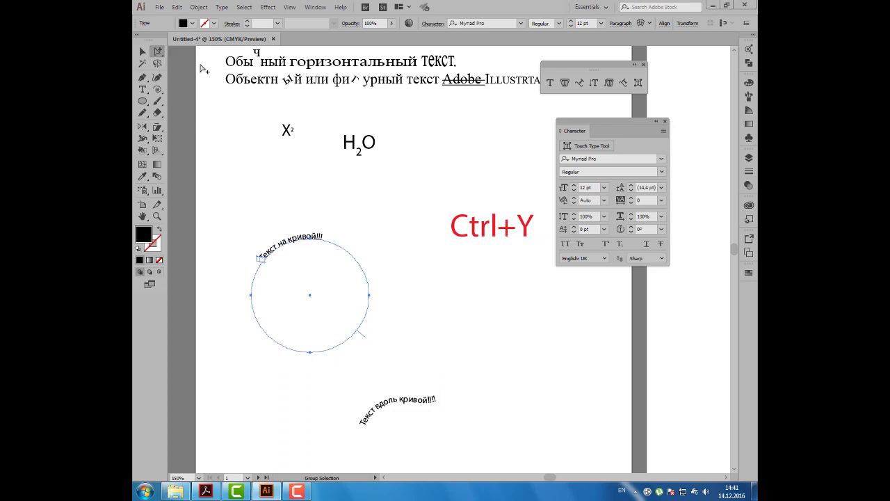
left_click(371, 225)
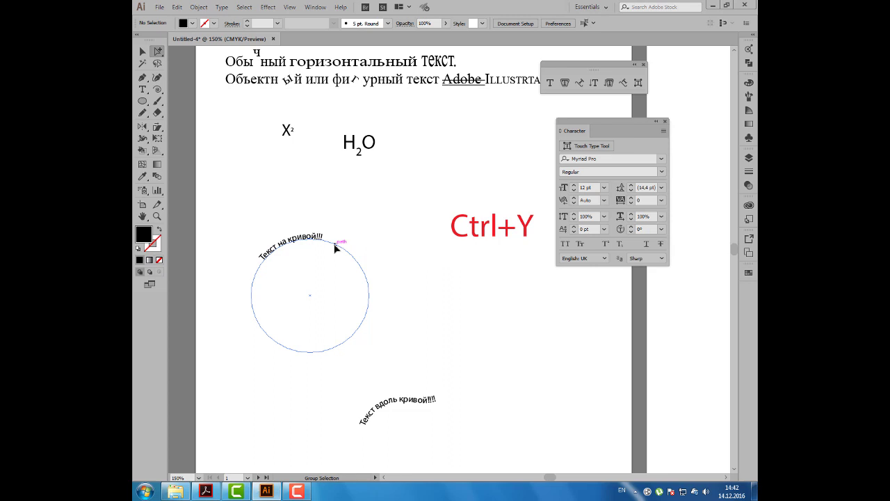
- Give the bare circle path under the text a CMYK Green stroke of 2 pt
left_click(335, 248)
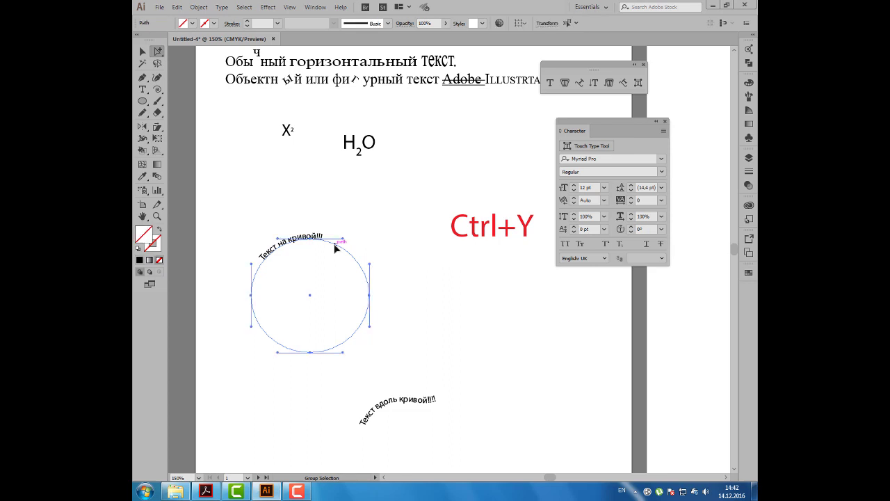
left_click(214, 23)
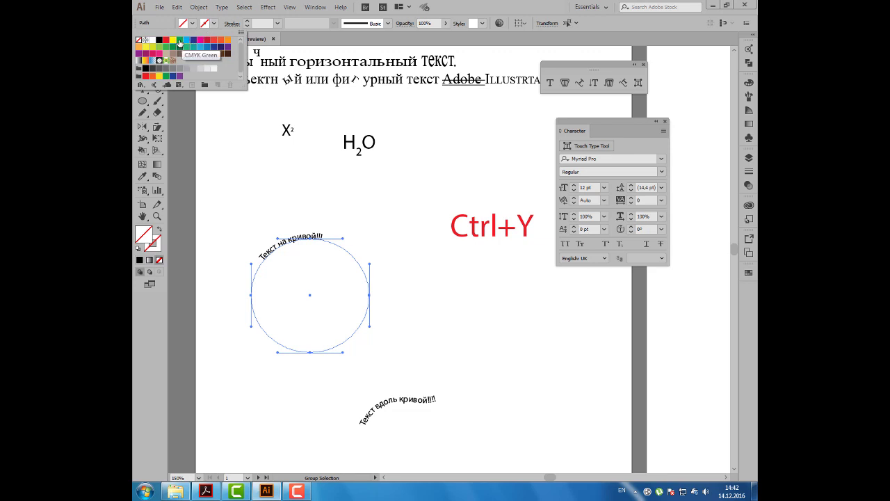
left_click(177, 44)
left_click(247, 22)
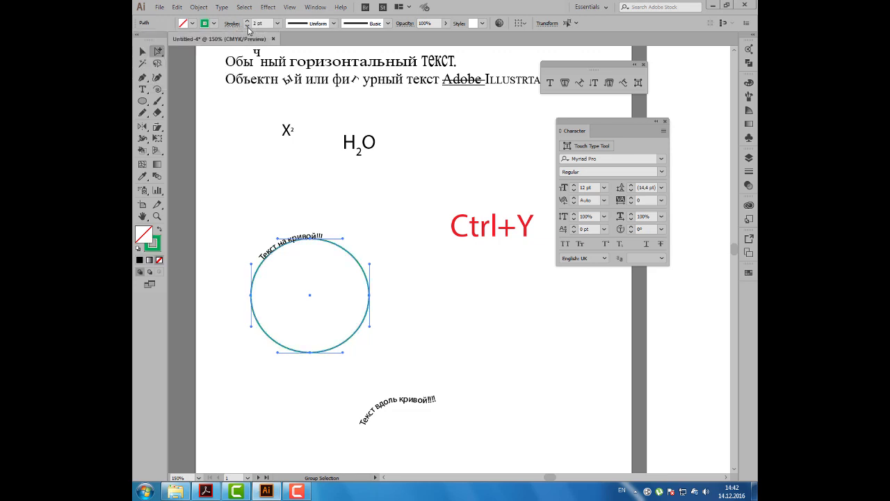
left_click(335, 165)
left_click(161, 53)
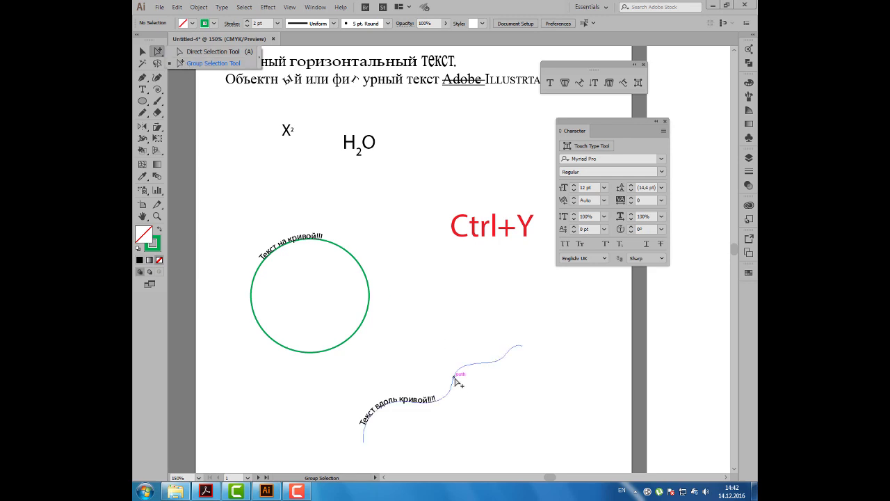
left_click(473, 416)
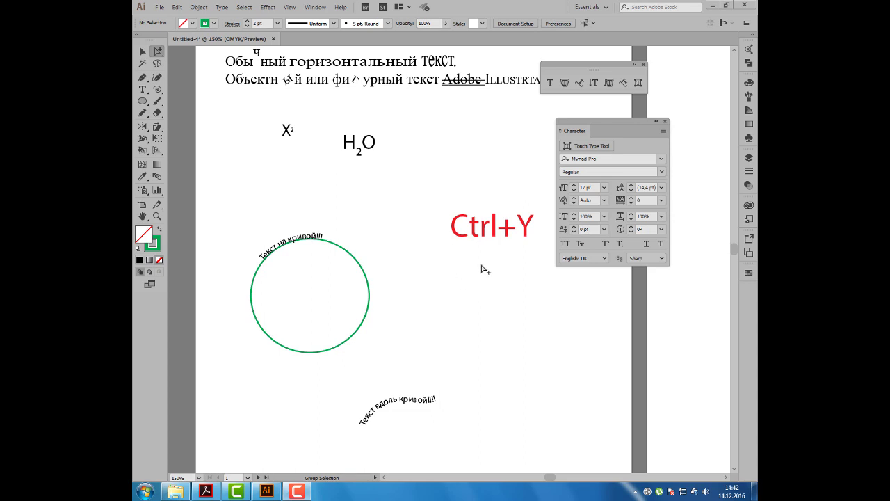
- In Outline view, give the wavy path a purple 3 pt stroke, then return to Preview
key("ctrl+y")
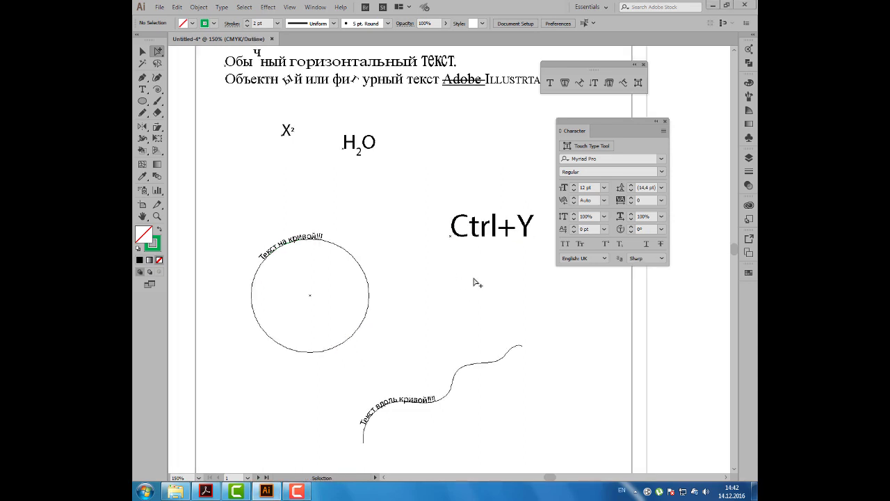
left_click(476, 368)
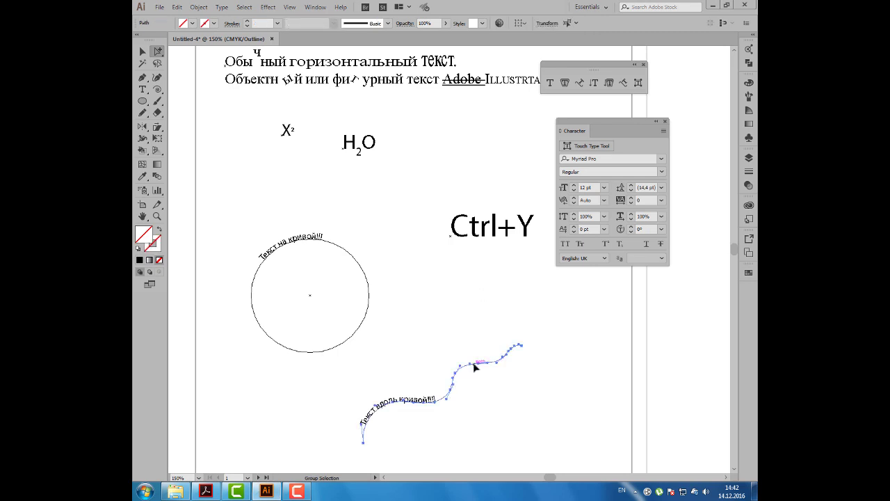
left_click(214, 23)
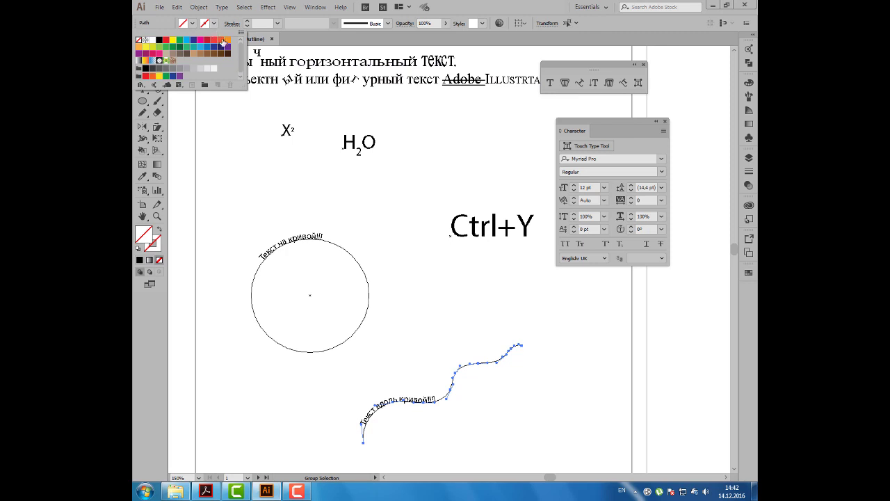
left_click(228, 46)
left_click(247, 22)
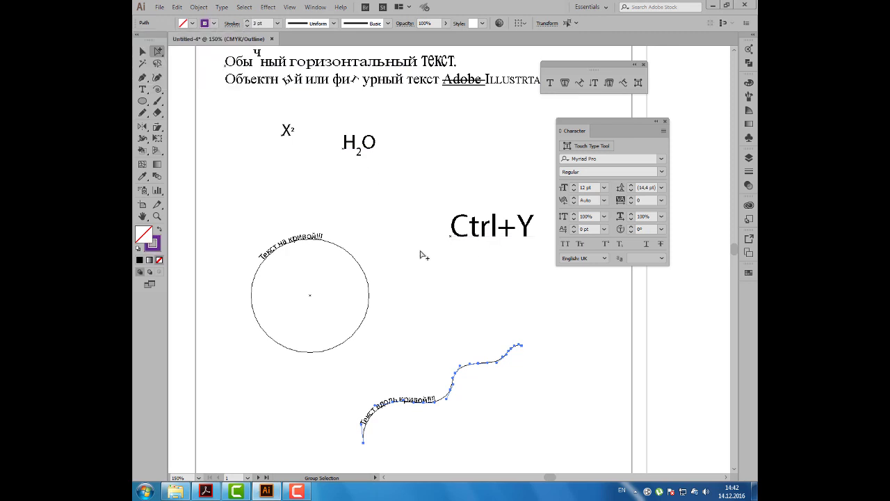
key("v")
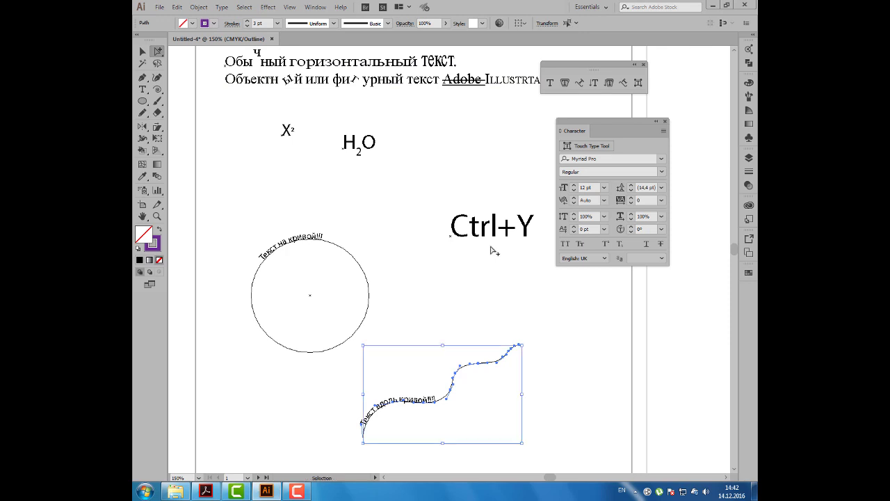
key("ctrl+y")
left_click(476, 267)
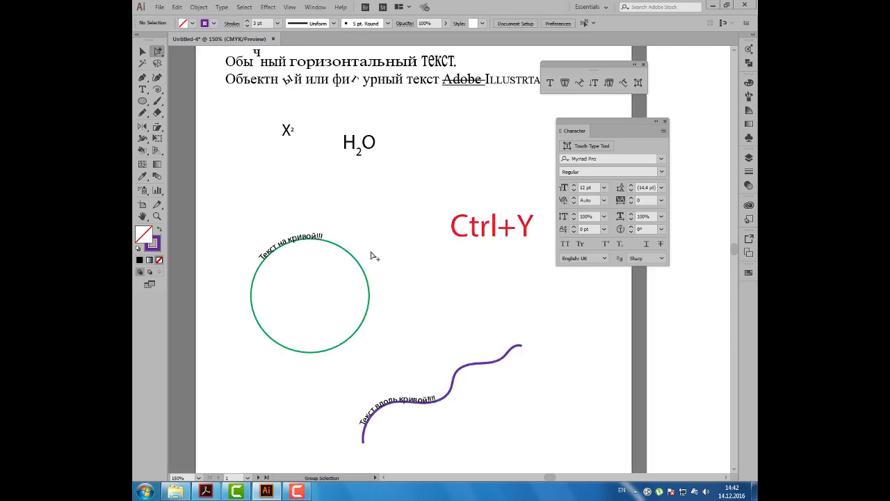
- Move the green circle right and slide its text's start point along the top
key("v")
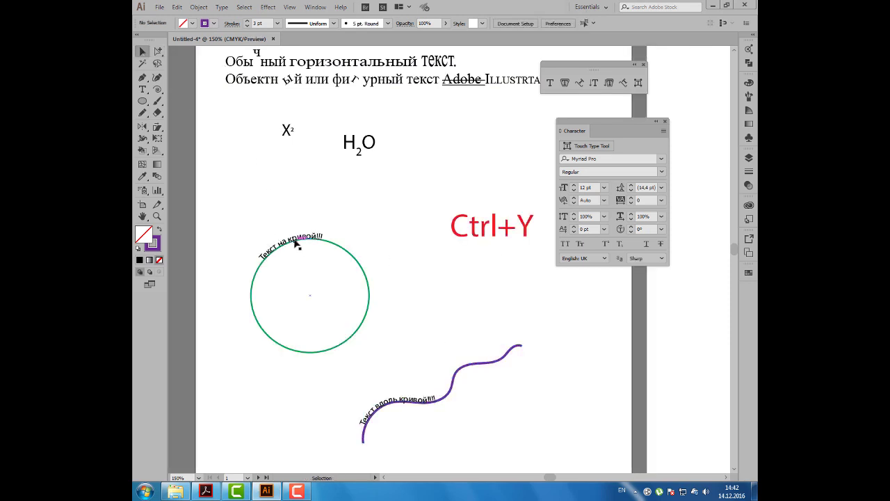
left_click_drag(298, 241, 344, 245)
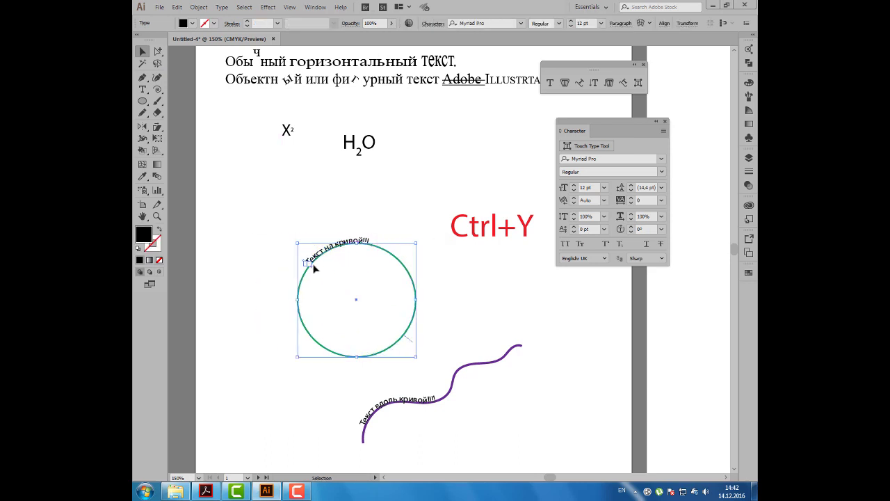
scroll(314, 267, "up", 2)
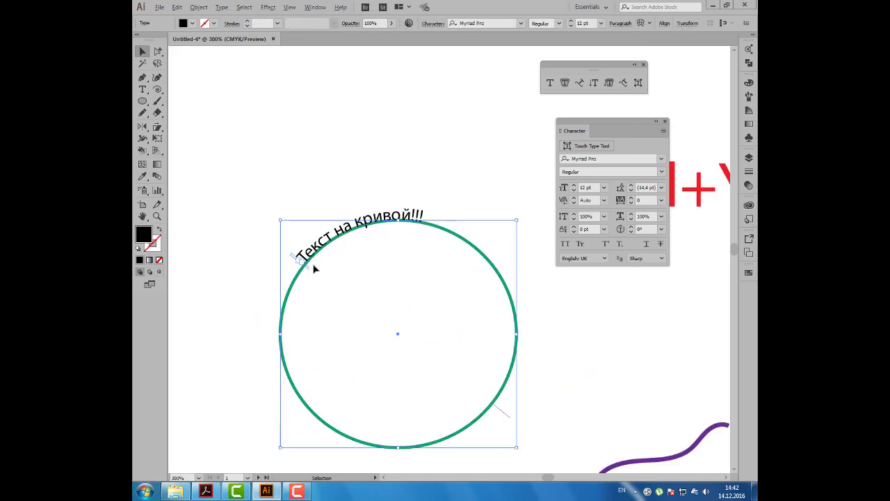
left_click_drag(311, 268, 399, 206)
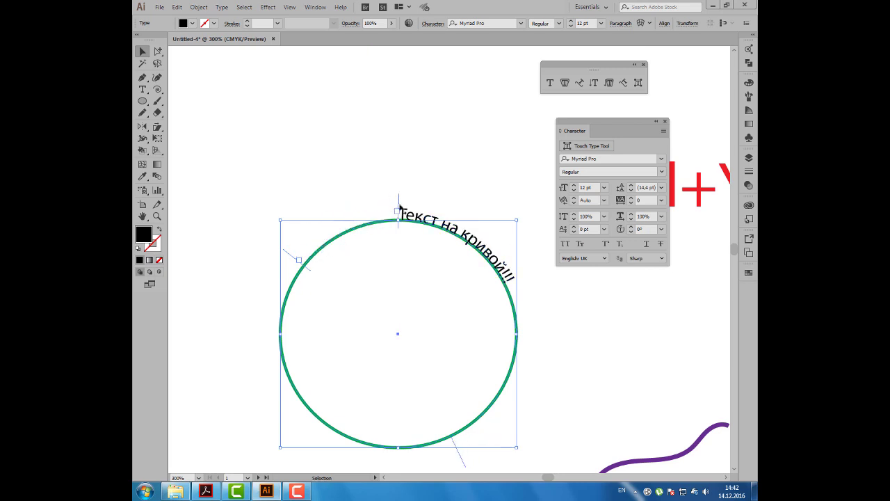
scroll(400, 209, "up", 2)
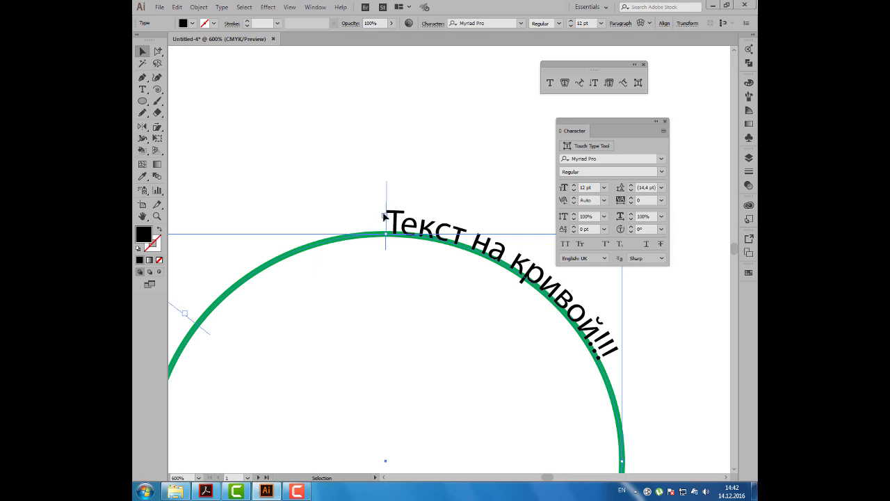
mouse_move(385, 249)
left_mouse_down()
mouse_move(327, 252)
mouse_move(371, 258)
left_mouse_up()
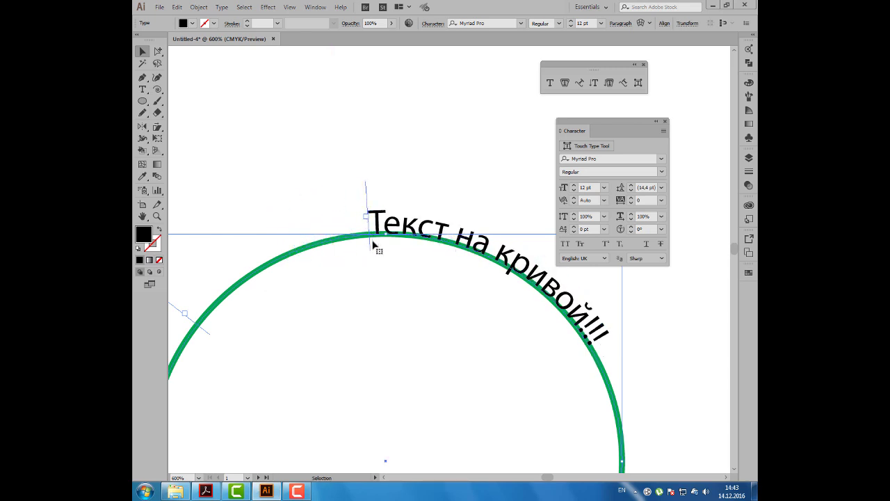
left_click_drag(373, 255, 364, 253)
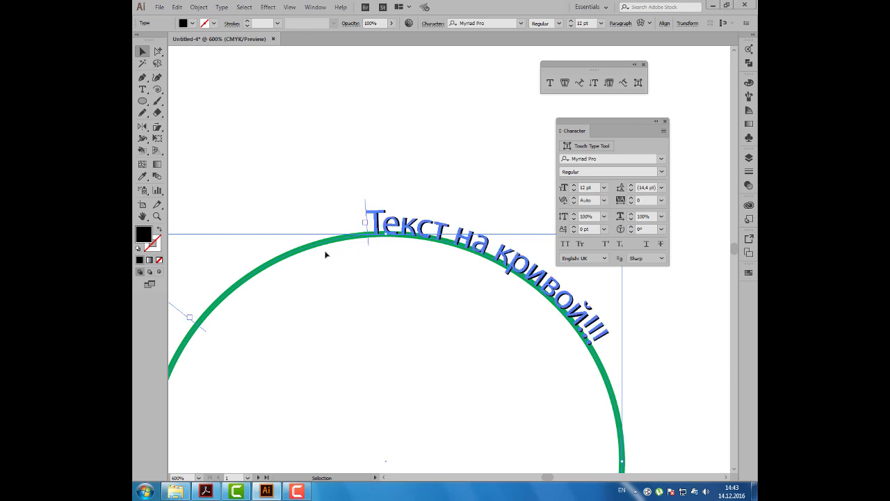
key("ctrl+minus")
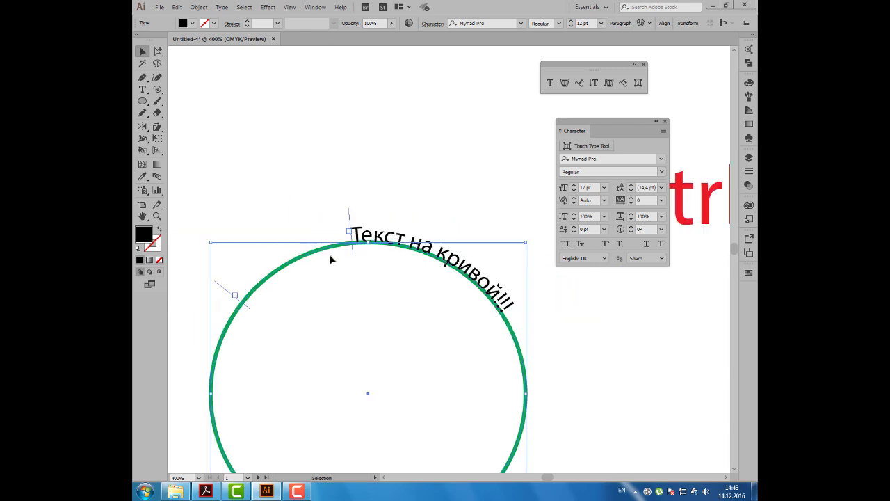
key("ctrl+minus")
- Undo an accidental text shift and slide the circle text's start further left
double_click(346, 241)
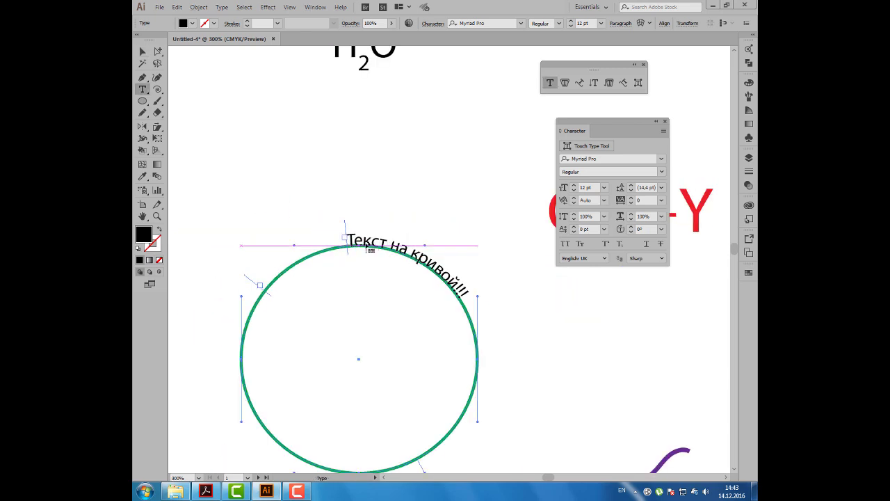
key("Escape")
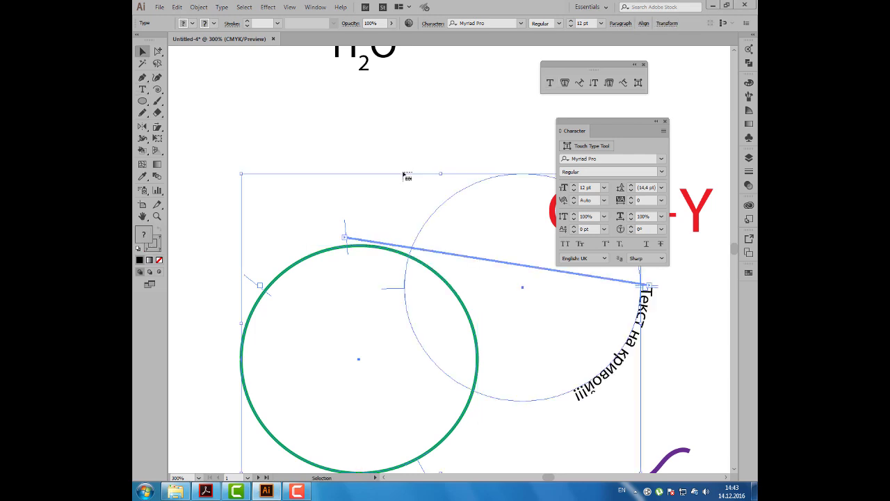
key("ctrl+z")
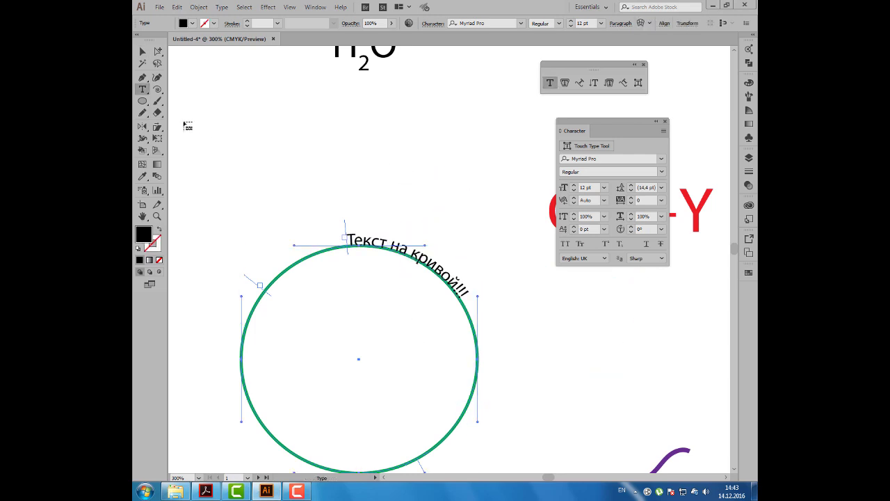
key("t")
left_click(143, 52)
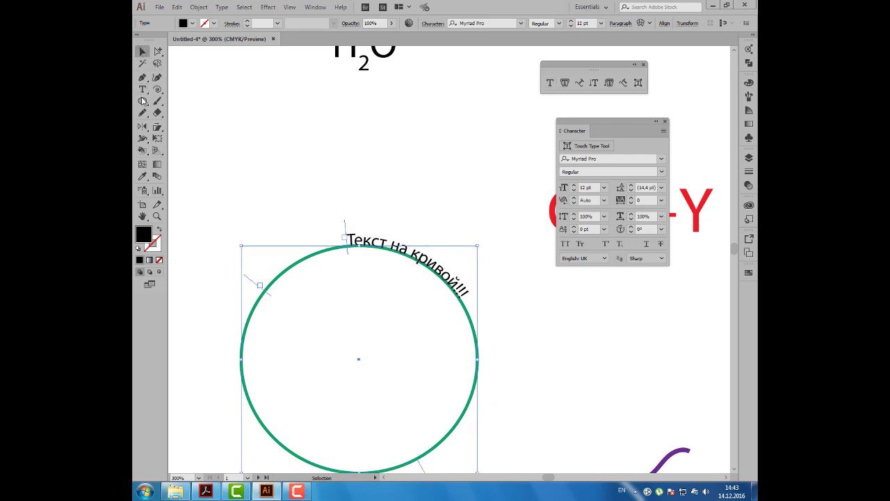
left_click_drag(348, 257, 297, 269)
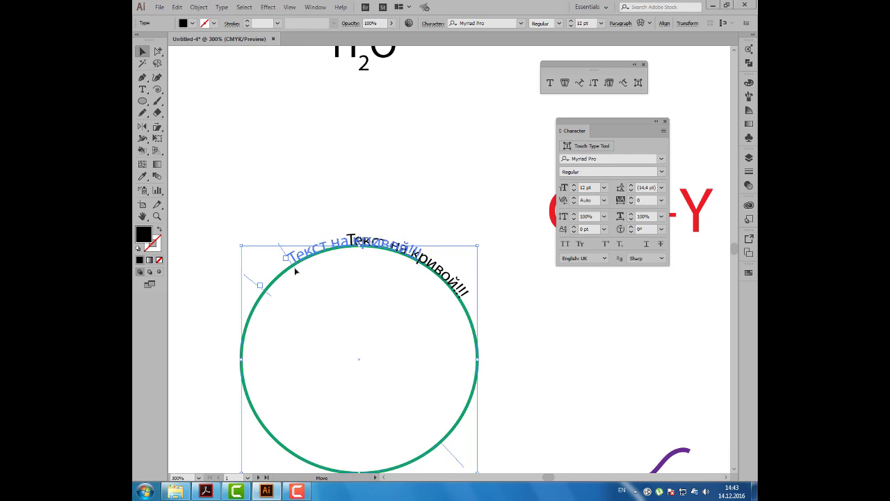
left_click_drag(297, 270, 279, 291)
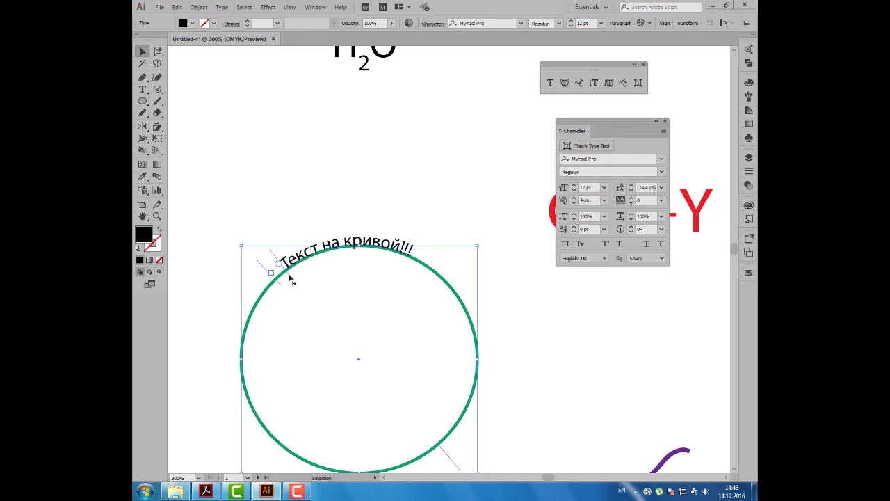
mouse_move(291, 278)
left_mouse_down()
mouse_move(273, 284)
mouse_move(241, 361)
left_mouse_up()
left_click_drag(279, 290, 307, 272)
- Adjust where the wavy-path text starts and how much of the curve it spans
scroll(313, 306, "down", 1)
scroll(314, 306, "down", 1)
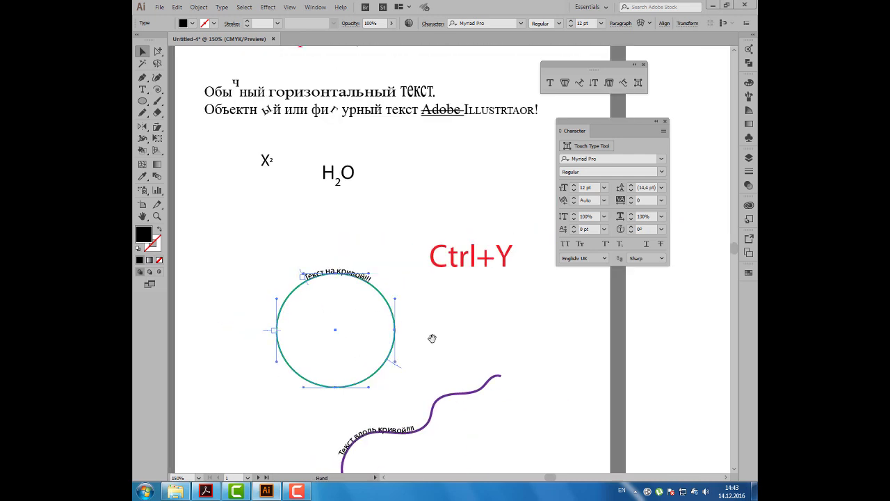
scroll(431, 338, "down", 3)
left_click(391, 339)
scroll(370, 364, "up", 2)
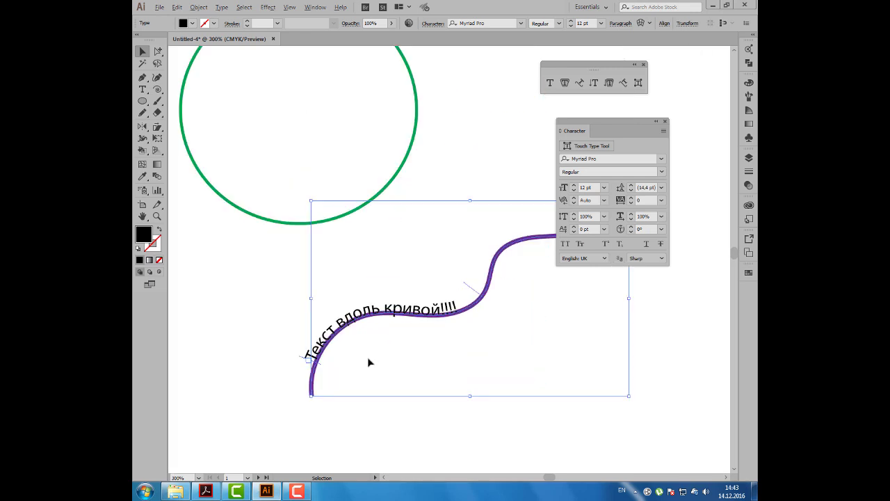
left_click_drag(321, 371, 319, 363)
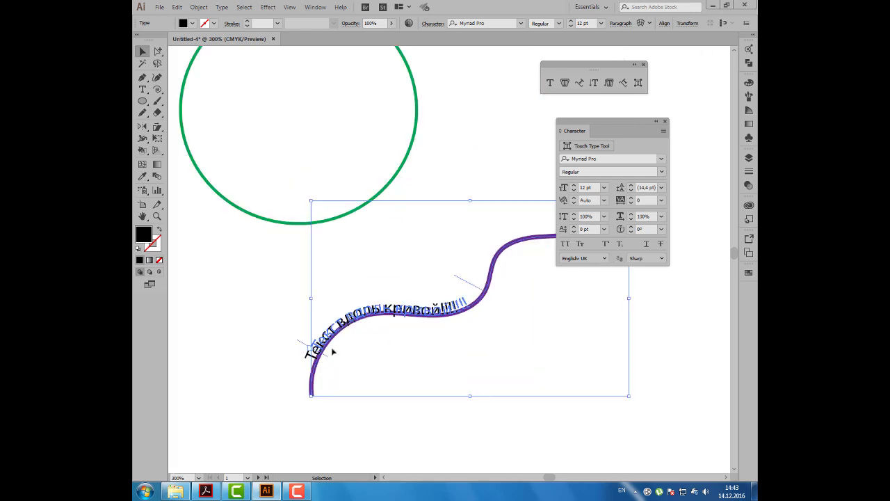
left_click_drag(477, 337, 372, 380)
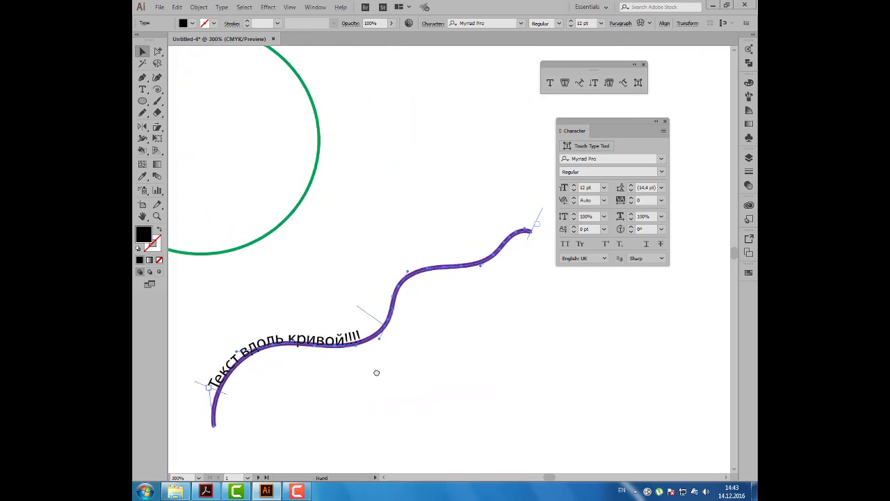
mouse_move(521, 253)
left_mouse_down()
mouse_move(322, 377)
mouse_move(530, 236)
left_mouse_up()
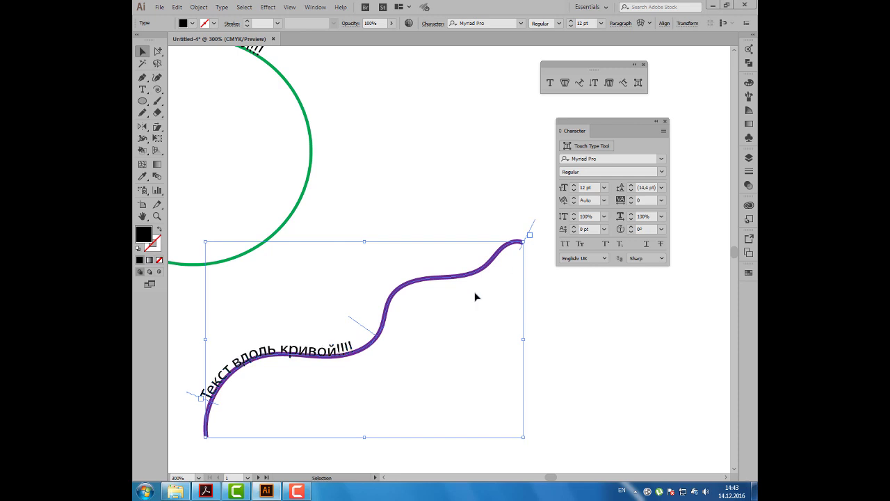
scroll(459, 294, "down", 2)
scroll(466, 285, "left", 2)
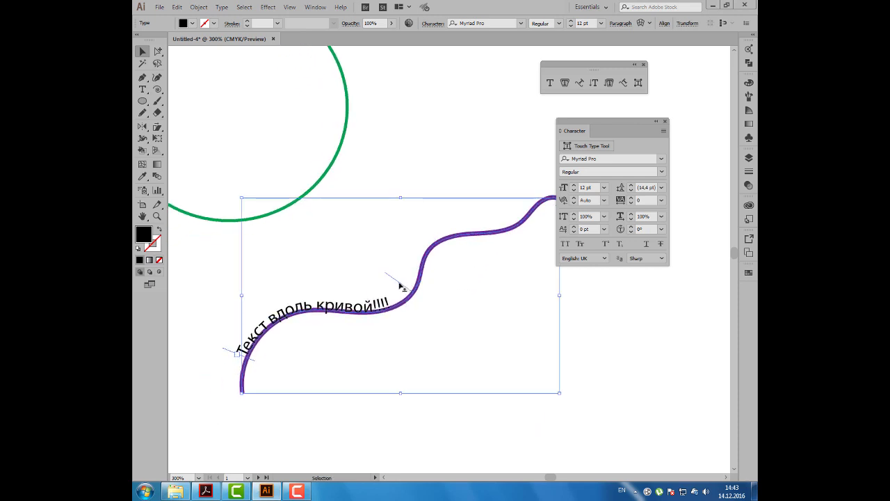
- Alt-drag a copy of the wavy text path below, with its text flipped to the other side
left_click_drag(401, 287, 433, 317)
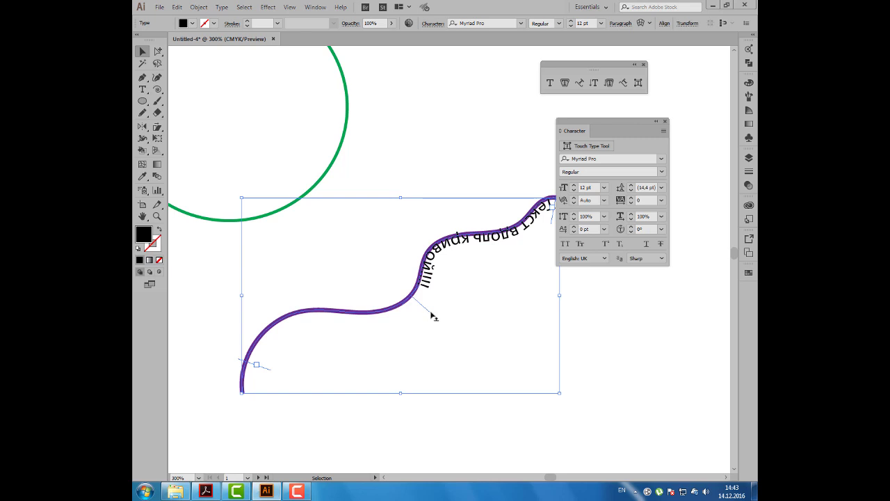
left_click_drag(429, 314, 387, 276)
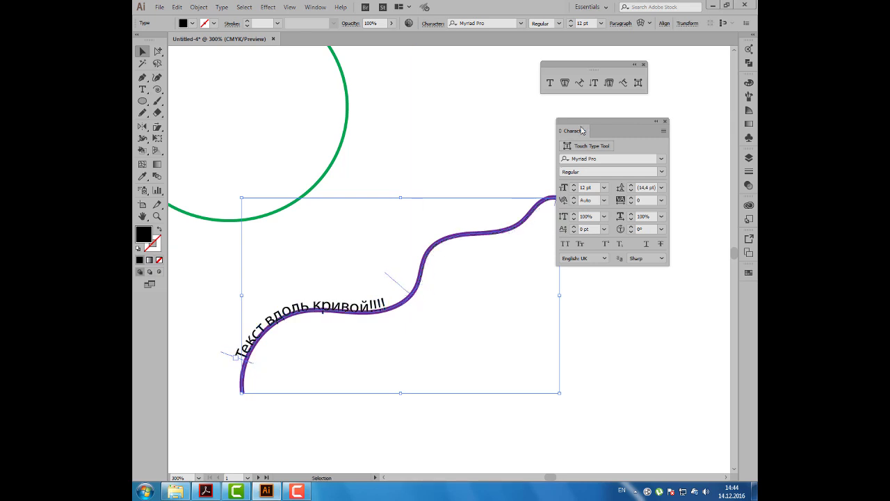
left_click_drag(587, 130, 624, 121)
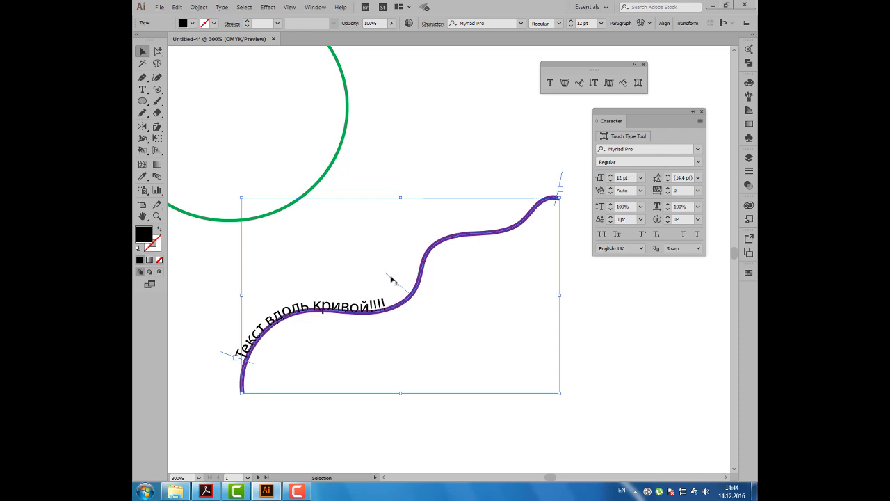
left_click_drag(392, 280, 446, 323)
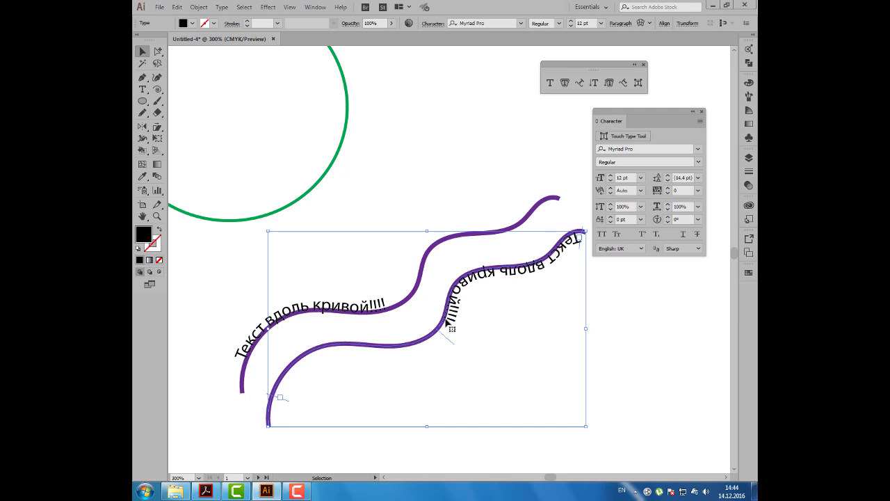
key("ctrl+minus")
key("ctrl+minus")
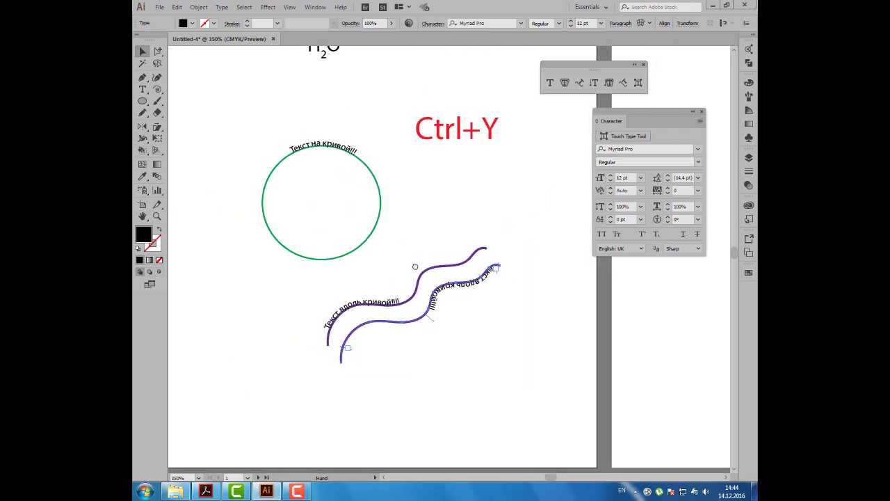
- Alt-drag a flipped copy of the circle text onto the circle's bottom
left_click(352, 188)
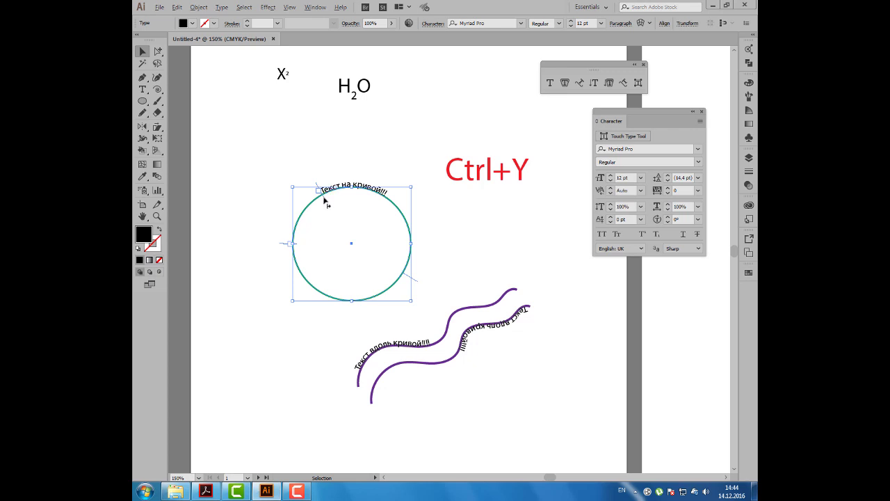
mouse_move(325, 201)
left_mouse_down()
mouse_move(393, 285)
mouse_move(378, 305)
left_mouse_up()
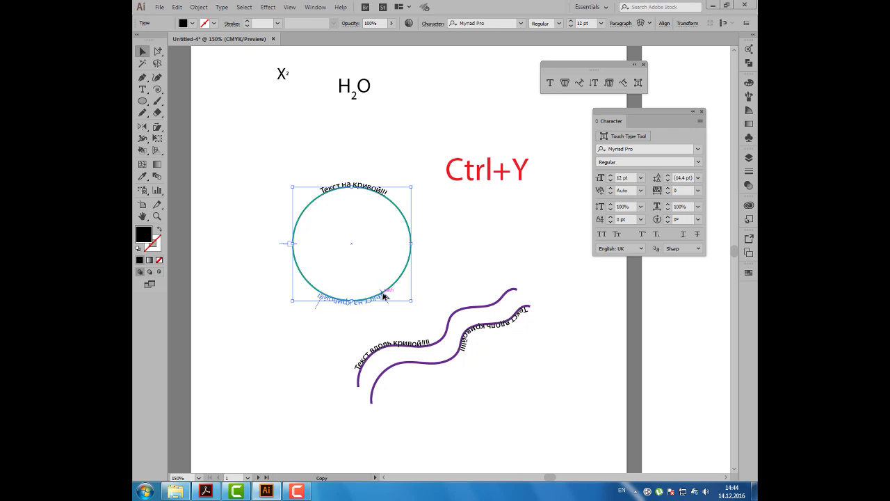
scroll(378, 304, "up", 1)
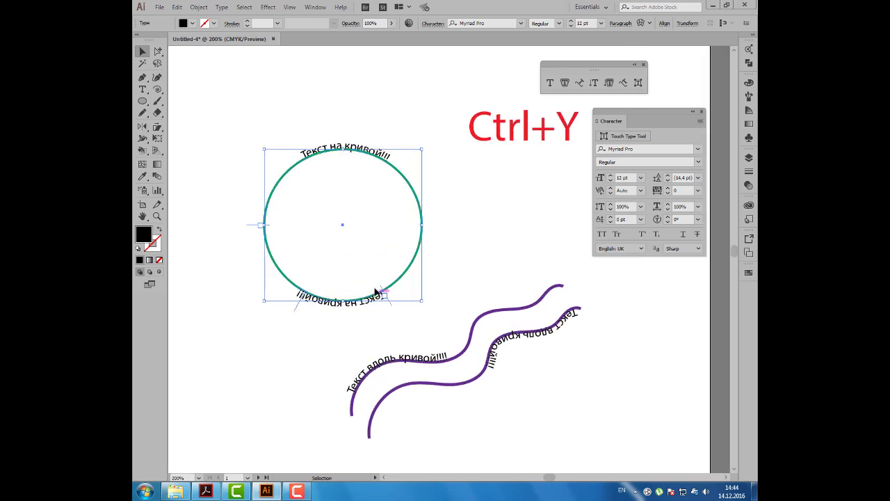
left_click_drag(377, 304, 393, 295)
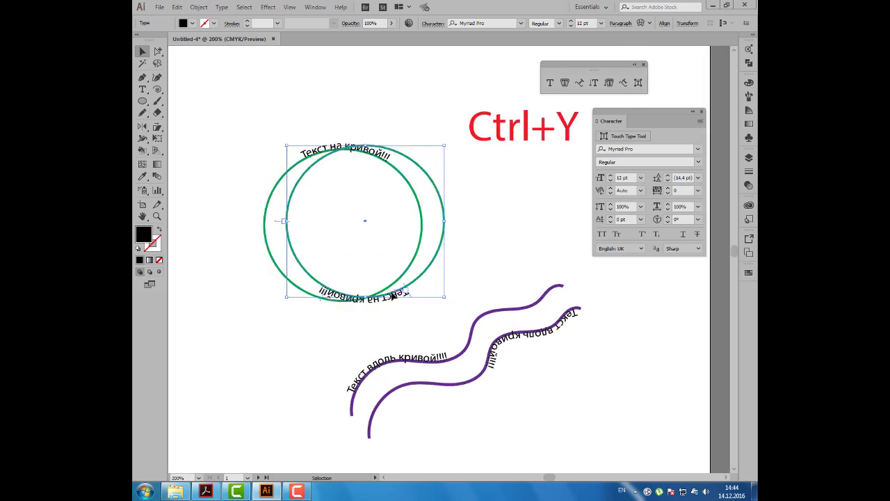
key("ctrl+z")
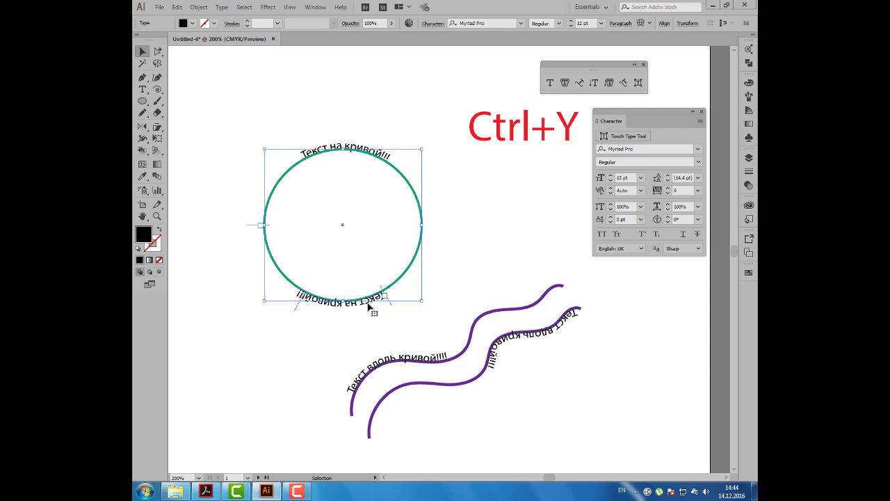
- Select all of the bottom circle text and begin retyping it to read Фрагмент
key("t")
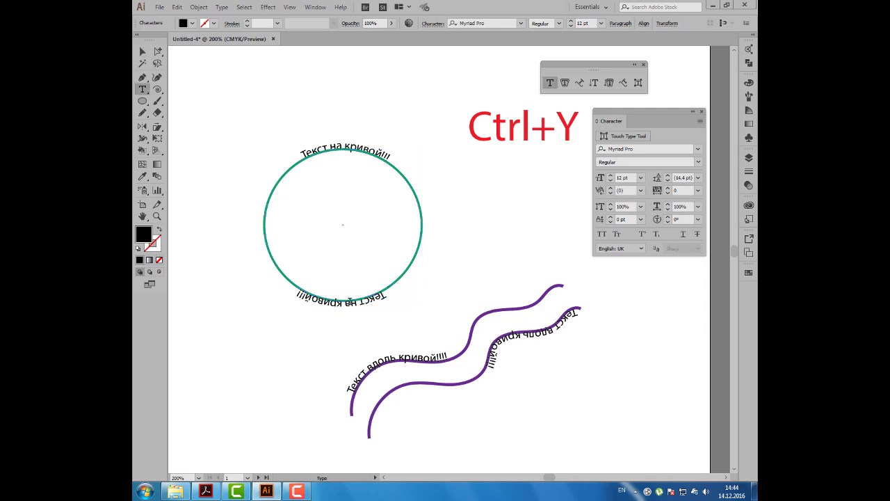
left_click(356, 298)
key("ctrl+a")
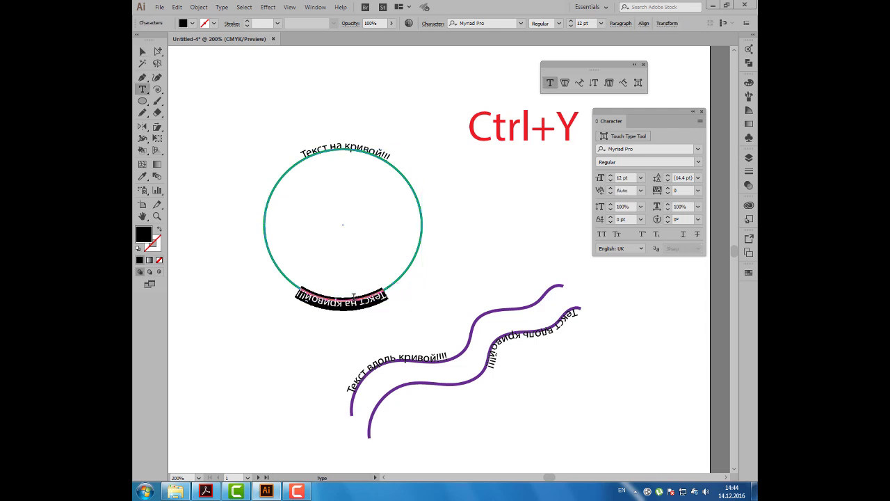
type("фр")
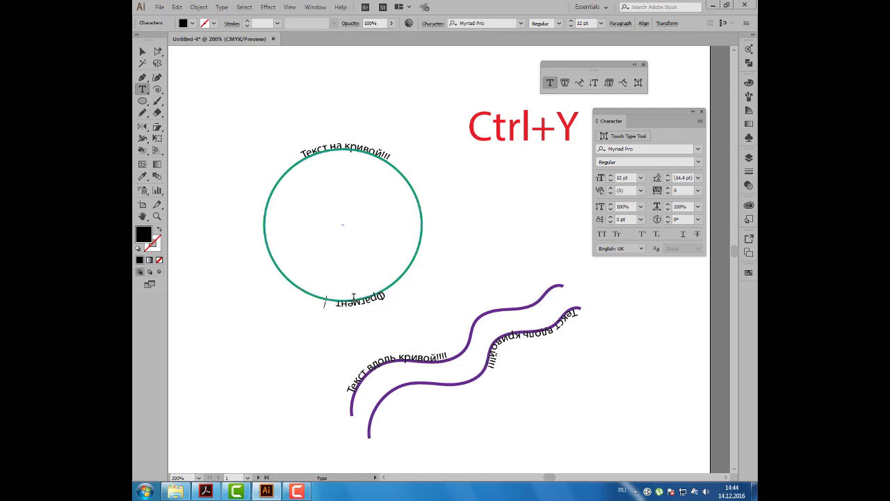
type("ы")
- Drag the circle text aside to reveal the overlapping copies, then undo the move
left_click(142, 51)
left_click(288, 126)
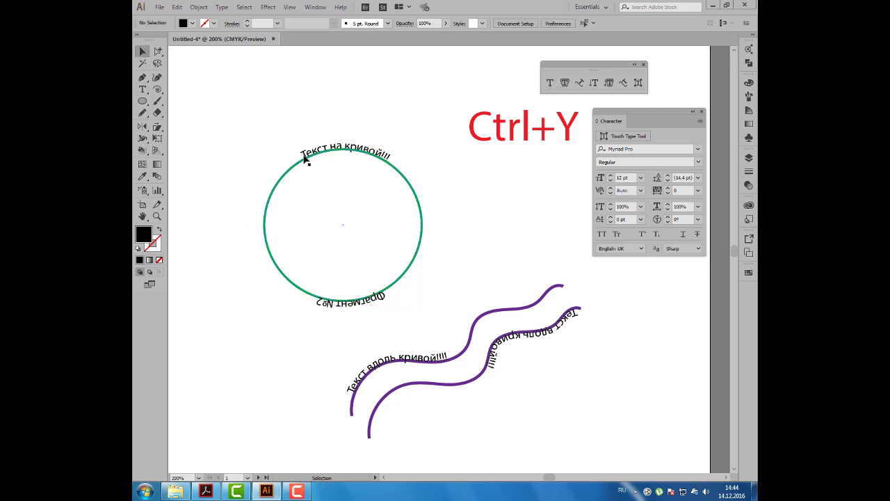
left_click_drag(299, 166, 350, 179)
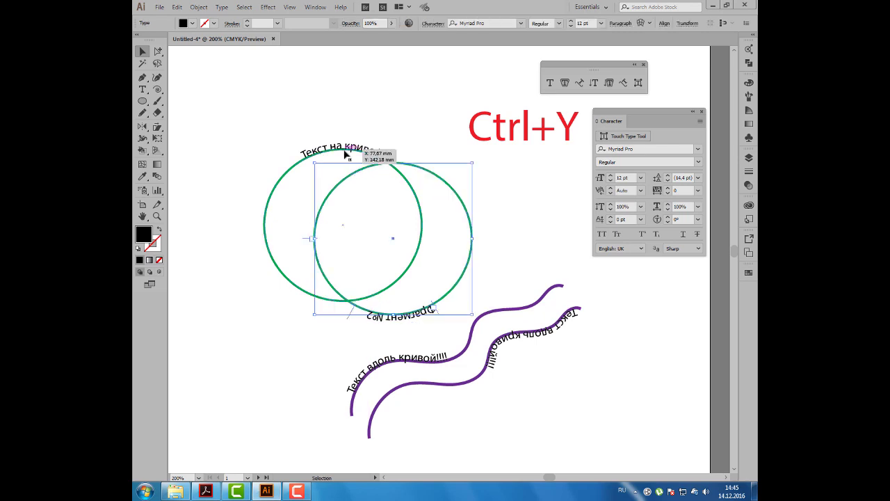
key("ctrl+z")
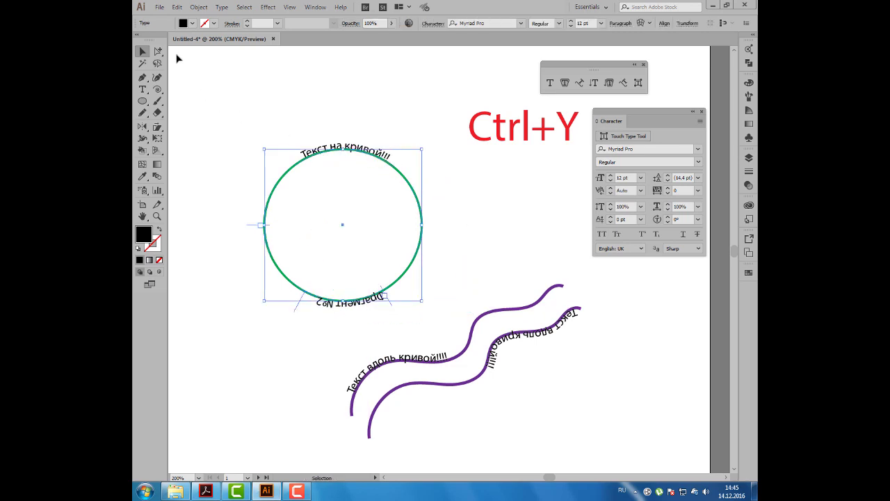
- Set the stroke of the duplicate circle path under Фрагмент №2 to None and verify it
left_click(158, 52)
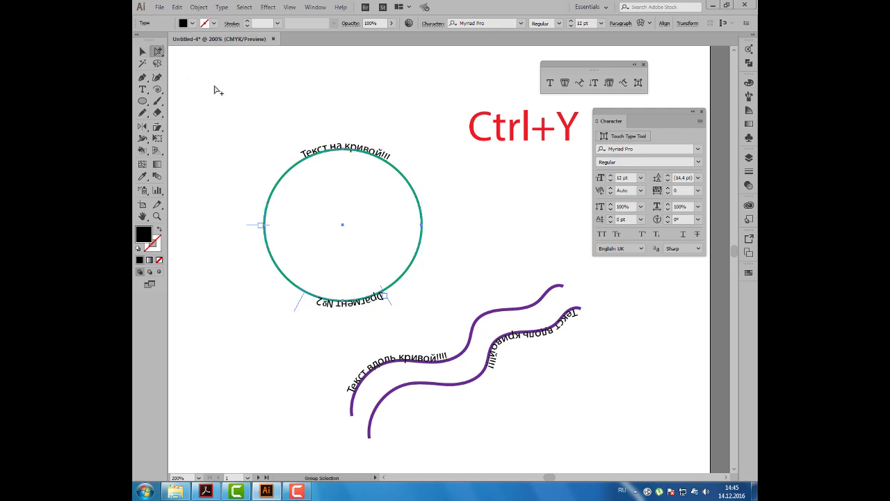
left_click(280, 188)
left_click(214, 23)
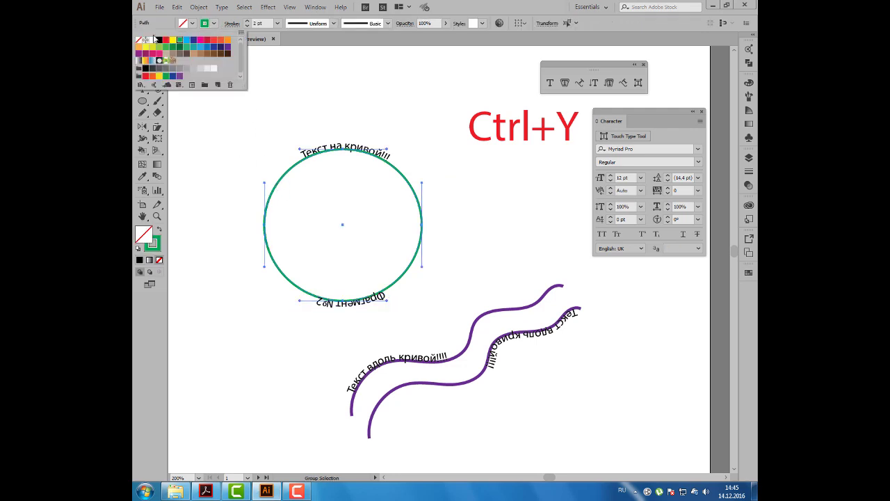
left_click(141, 30)
left_click(143, 52)
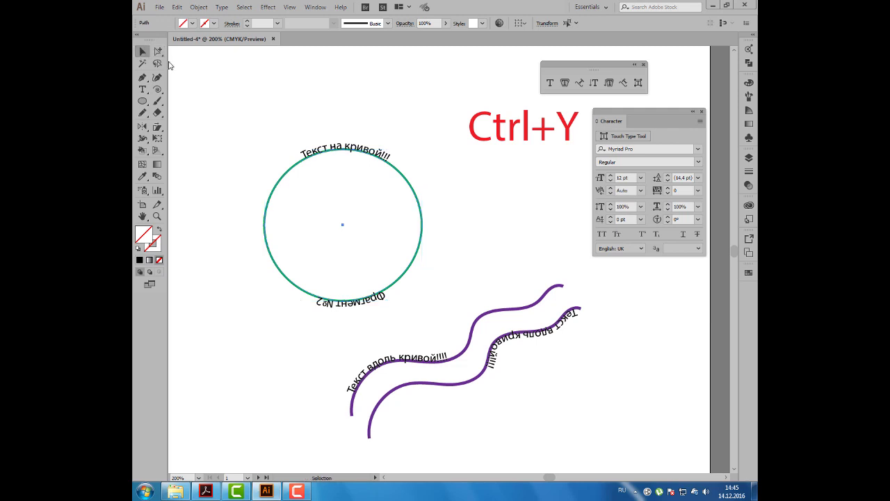
left_click(356, 143)
left_click_drag(361, 157, 340, 154)
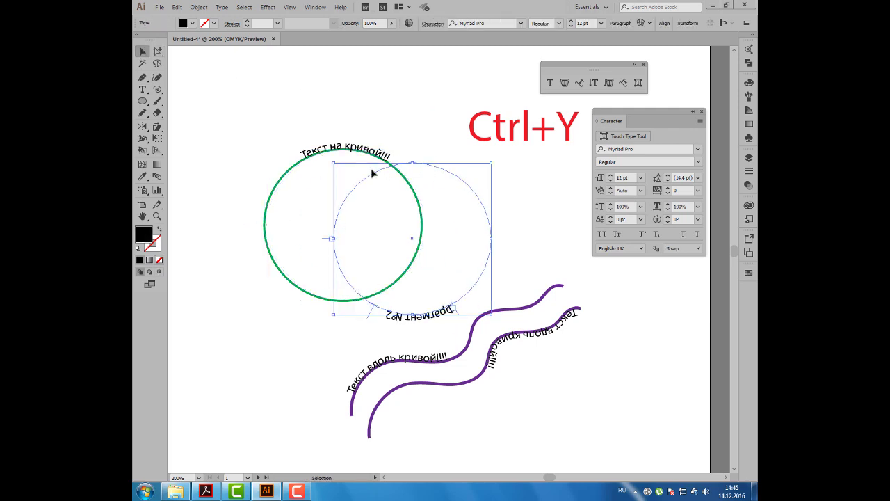
- Select the circle text and bring the wavy Текст вдоль кривой!!!! text into view
left_click(305, 80)
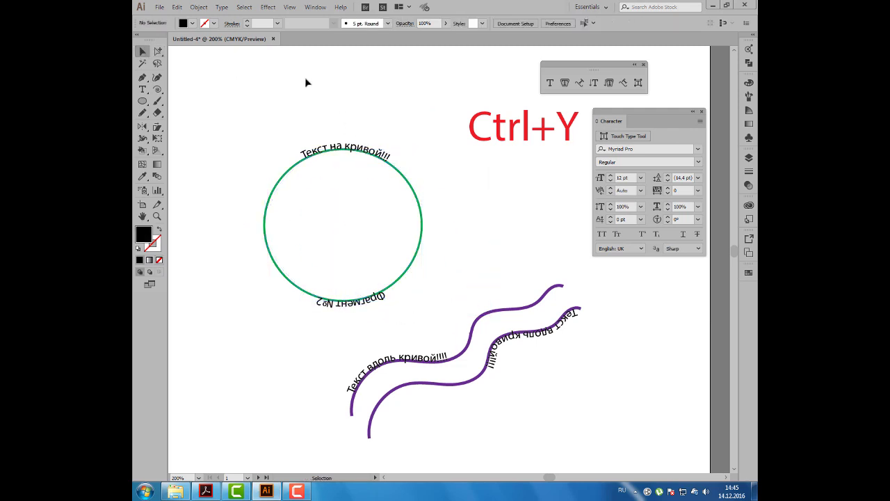
left_click(334, 151)
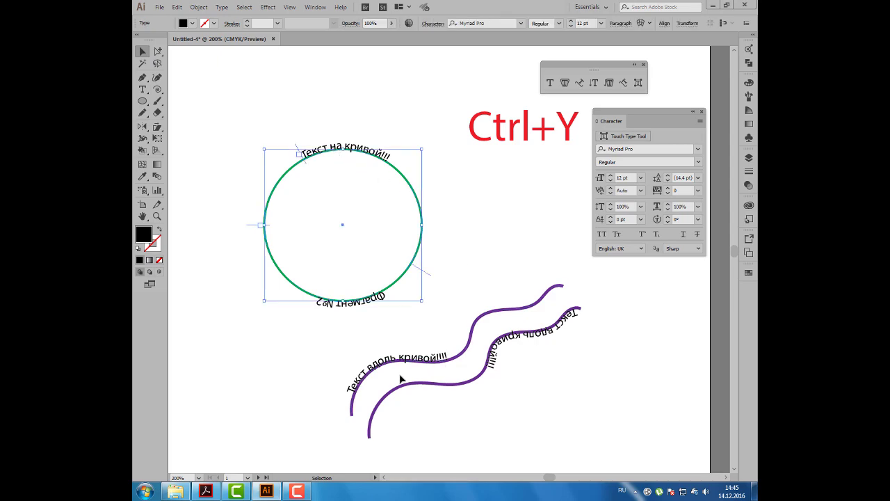
scroll(398, 378, "up", 1)
scroll(400, 378, "up", 2)
left_click_drag(389, 356, 416, 279)
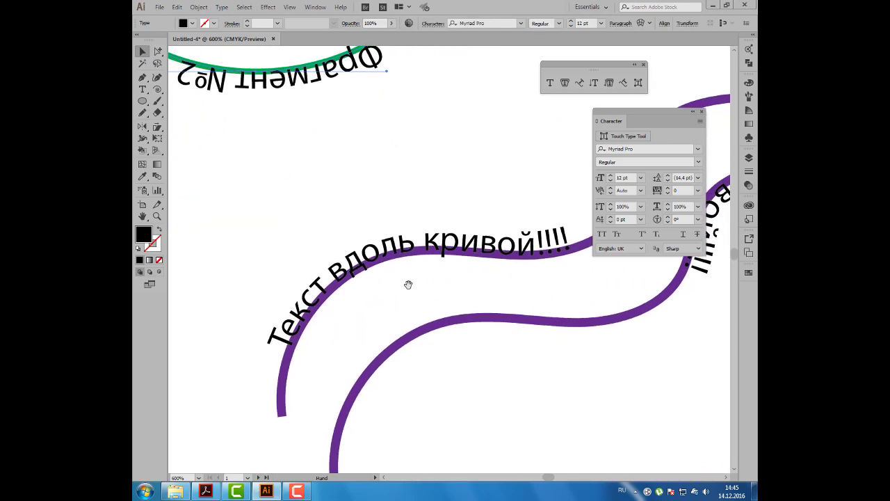
- Move the Character panel closer and raise the curve text's baseline shift to 3, then 5 pt
left_click_drag(621, 124, 405, 66)
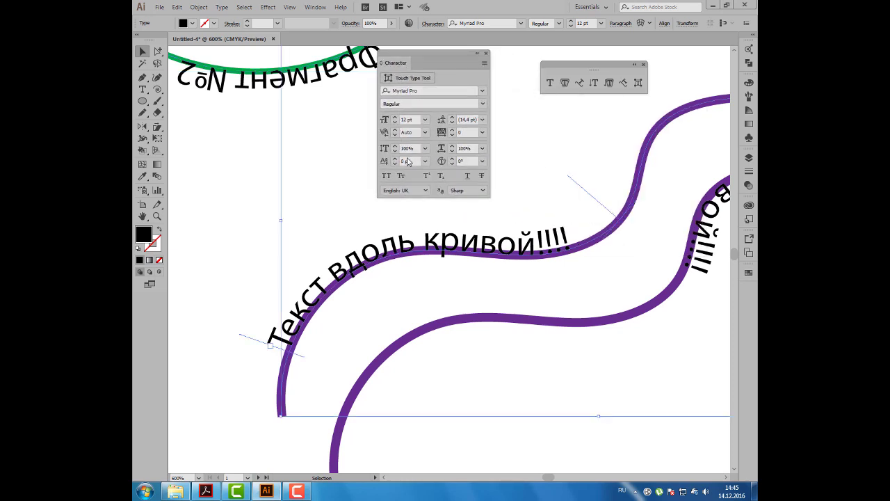
left_click(407, 160)
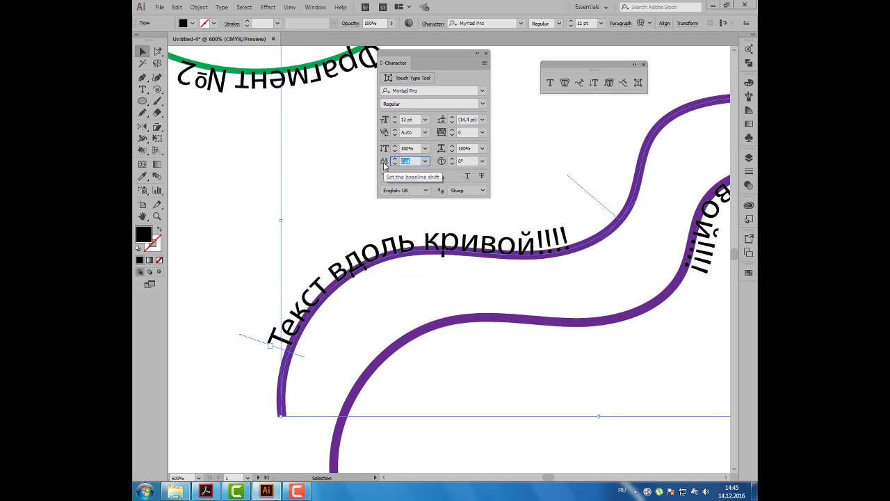
type("3")
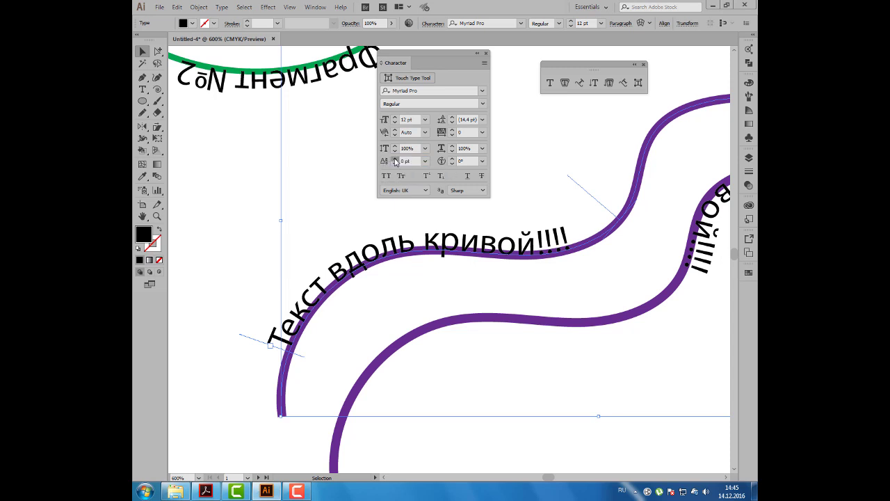
key("Return")
left_click(394, 159)
type("5")
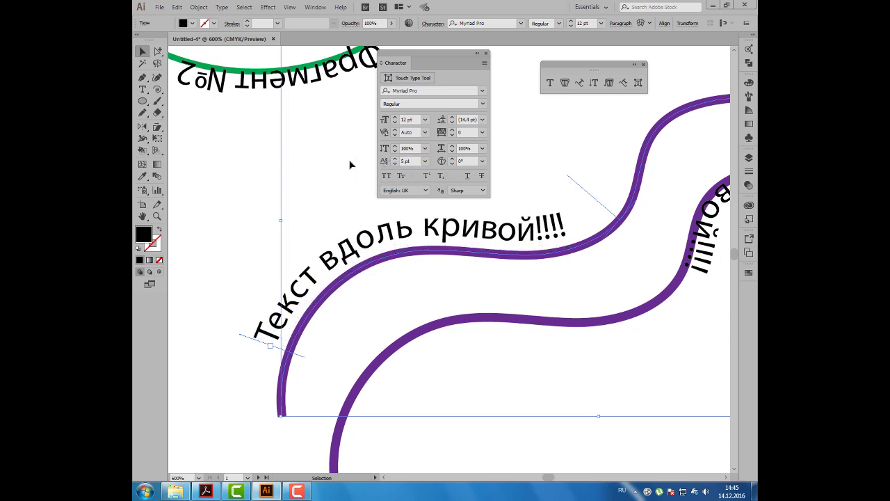
scroll(317, 147, "down", 2)
scroll(316, 147, "down", 1)
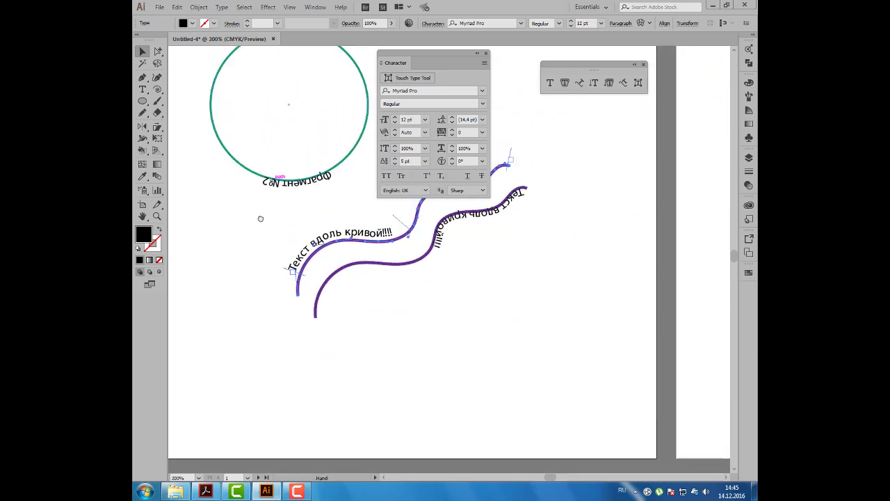
scroll(265, 147, "up", 3)
- Increase the baseline shift of the circle's top text and bottom Фрагмент №2 text to 8 pt
left_click(268, 154)
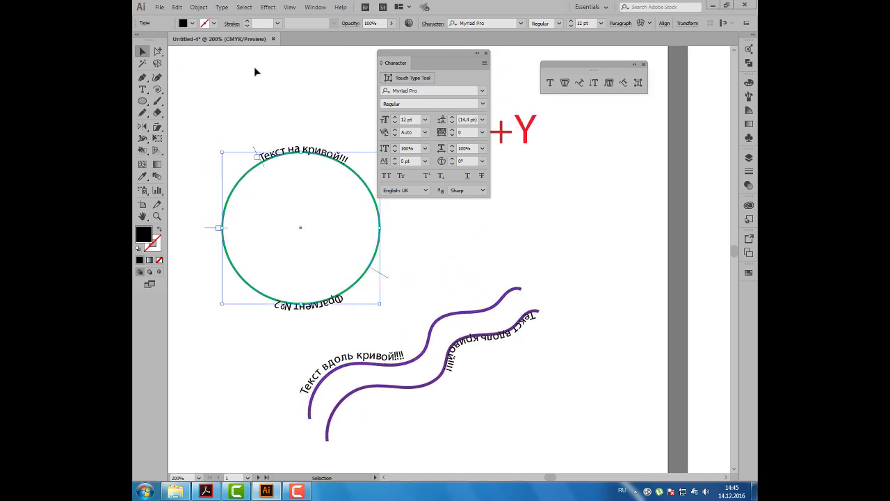
left_click(395, 160)
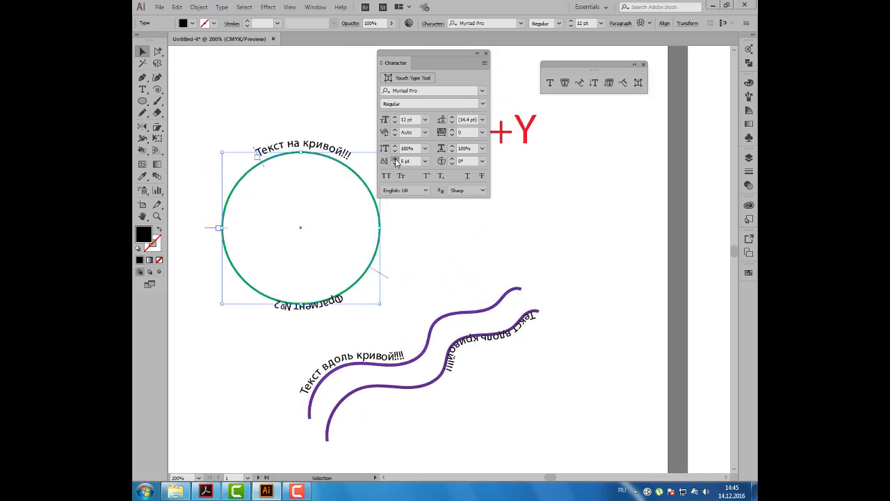
left_click(301, 315)
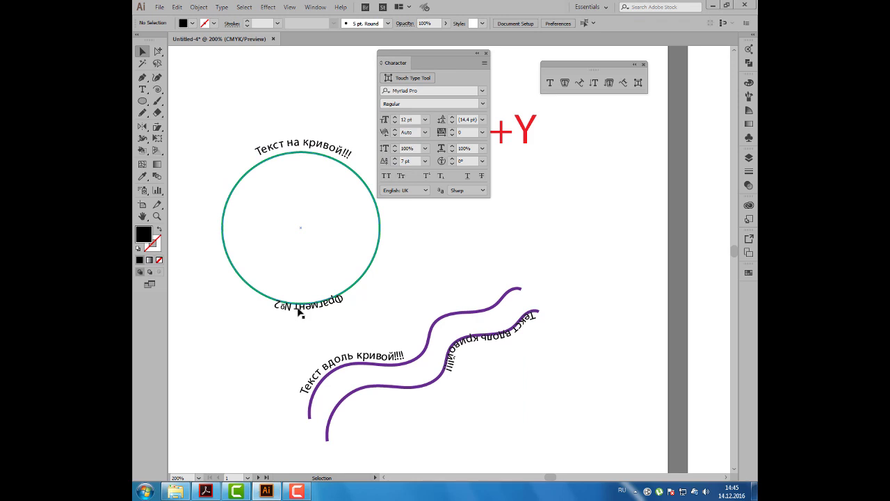
left_click(300, 314)
left_click(397, 159)
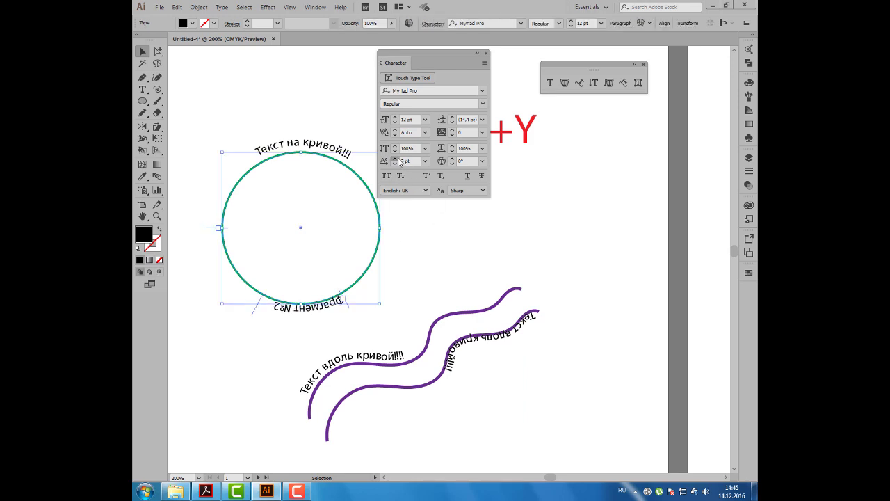
left_click(467, 247)
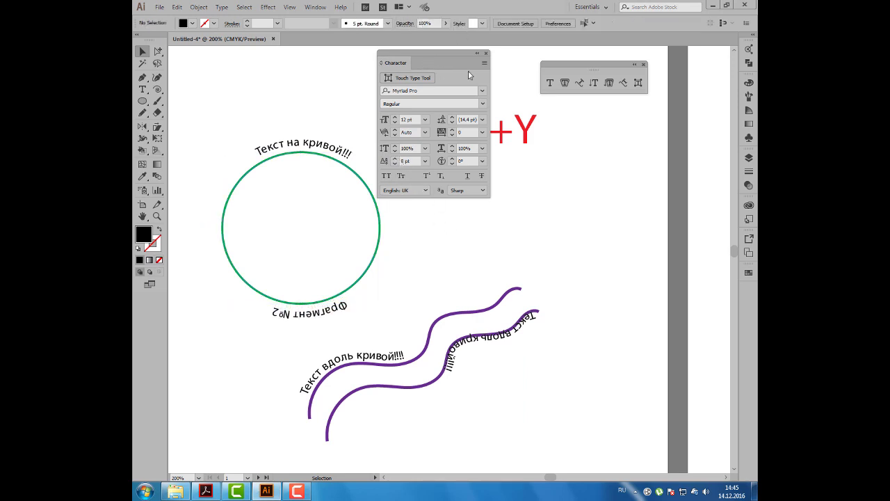
- Move the Character panel aside and reposition the upper wavy curve with its text
left_click_drag(470, 75, 678, 106)
left_click_drag(382, 354, 486, 301)
scroll(485, 302, "up", 1)
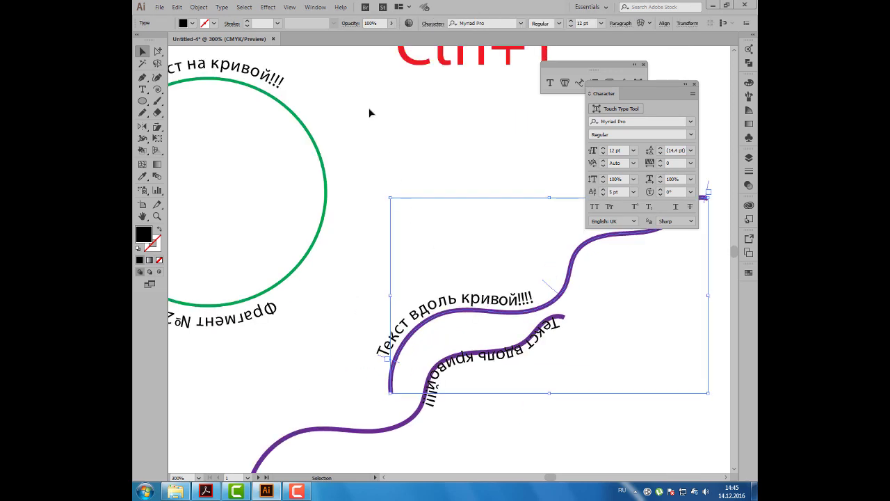
- Delete the lower wavy curve with its flipped text and select the remaining purple curve text
left_click(402, 424)
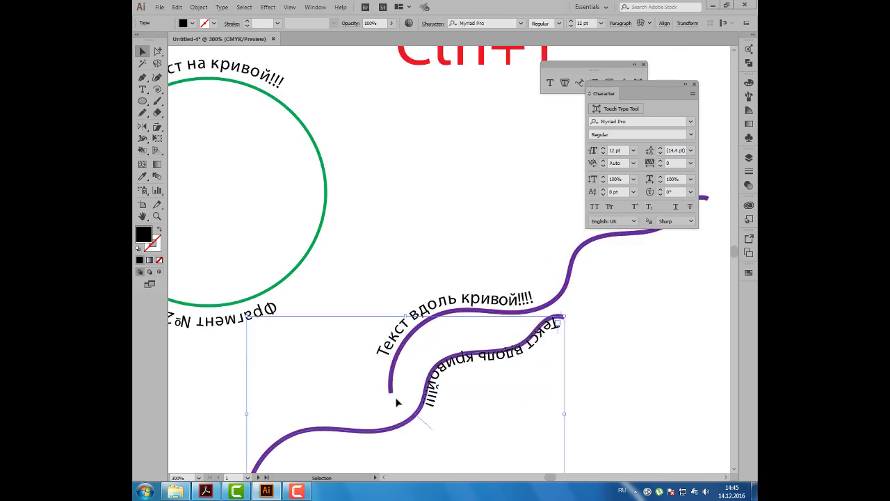
key("Delete")
left_click(427, 313)
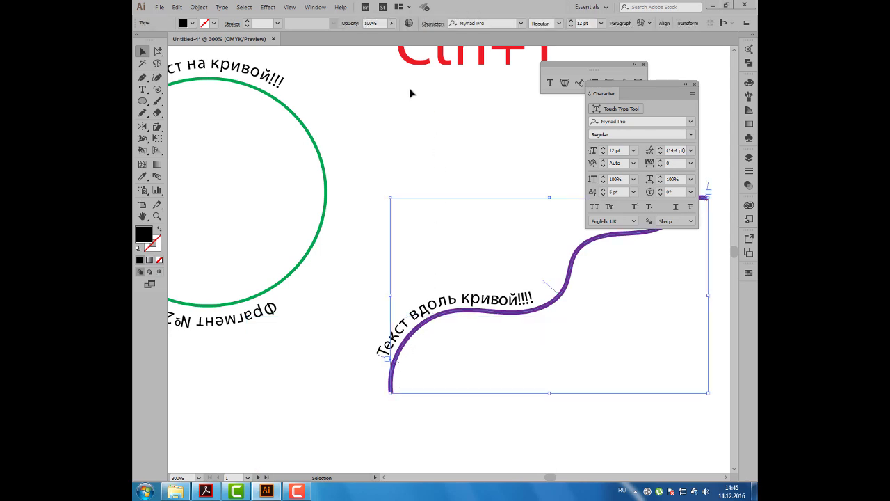
left_click(222, 7)
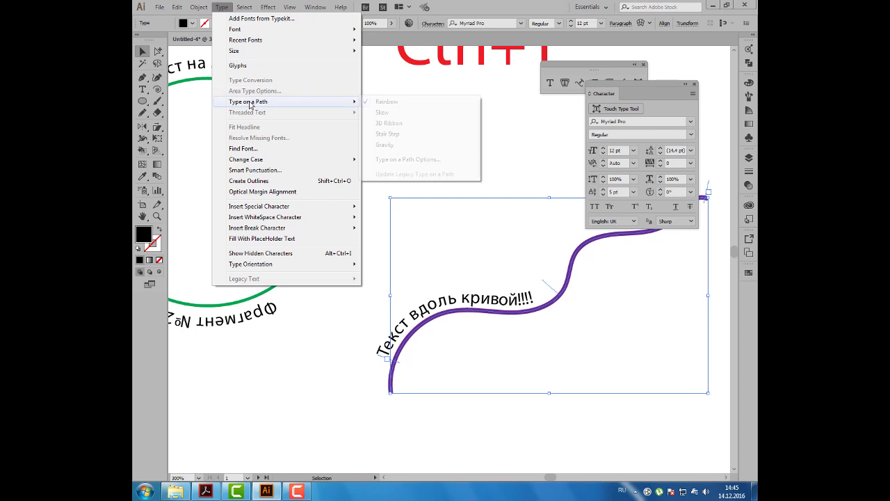
mouse_move(248, 102)
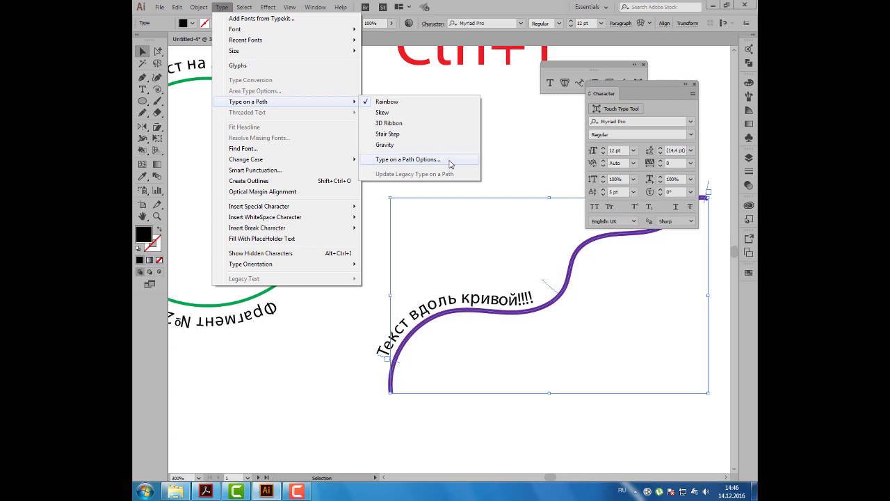
- Open Type on a Path Options with Preview on, and try Flip before leaving it unflipped
left_click(449, 163)
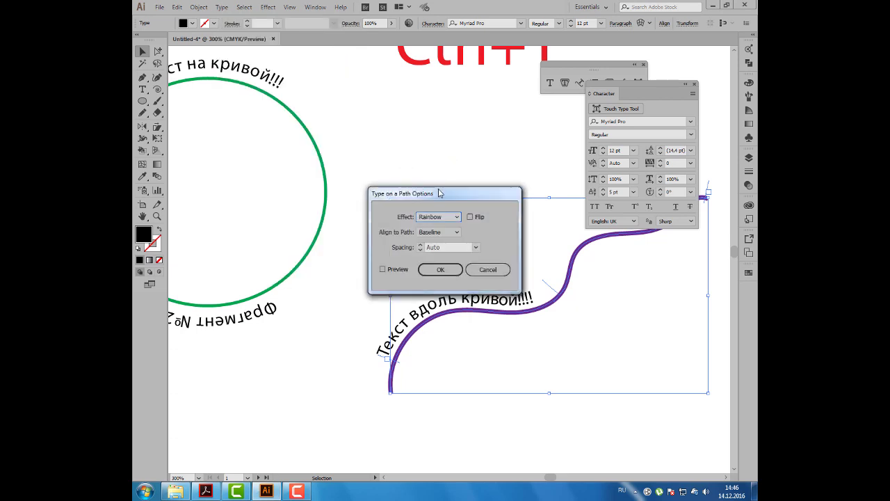
left_click_drag(434, 187, 459, 98)
left_click(410, 178)
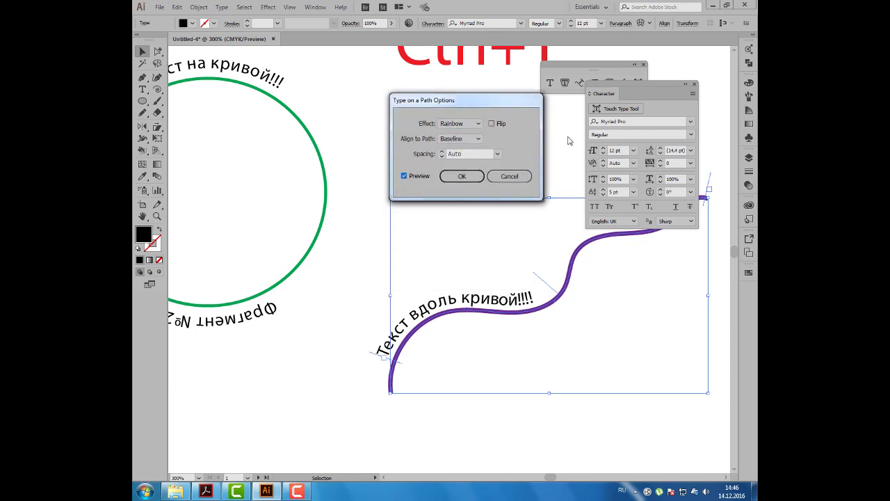
left_click(498, 125)
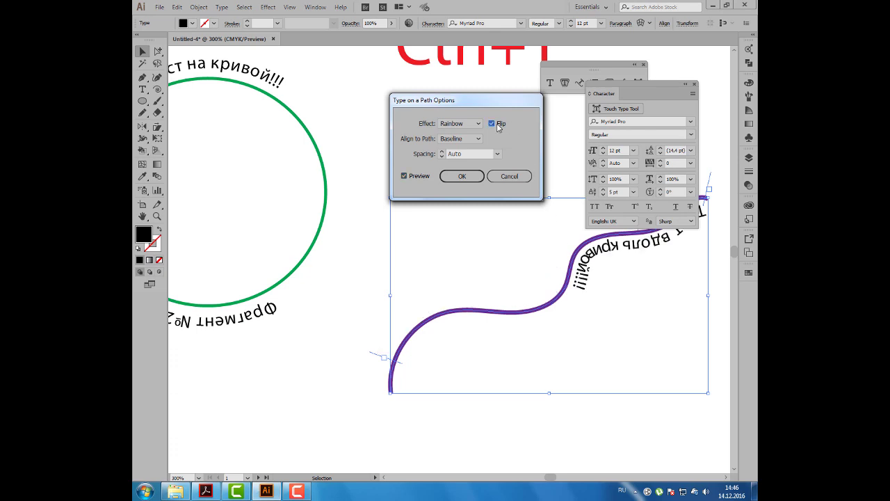
left_click(492, 124)
left_click(498, 126)
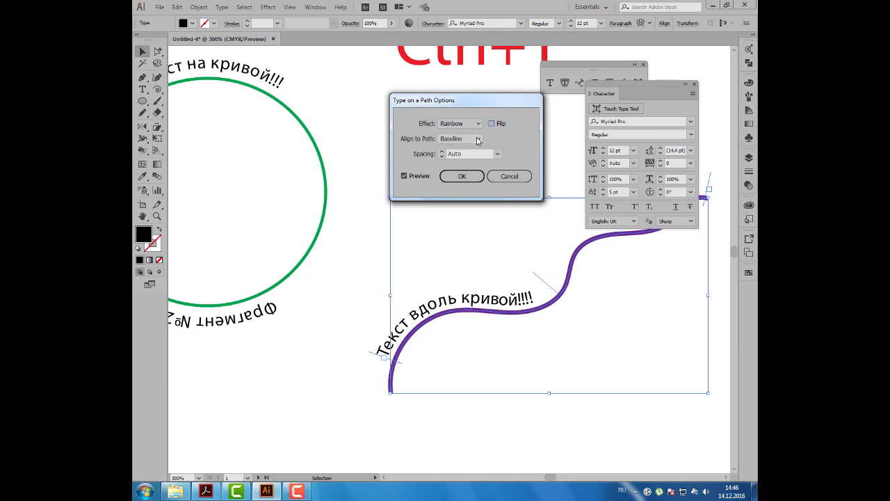
- Try Ascender, Descender and Center alignment to the path, then settle on Baseline
left_click(477, 139)
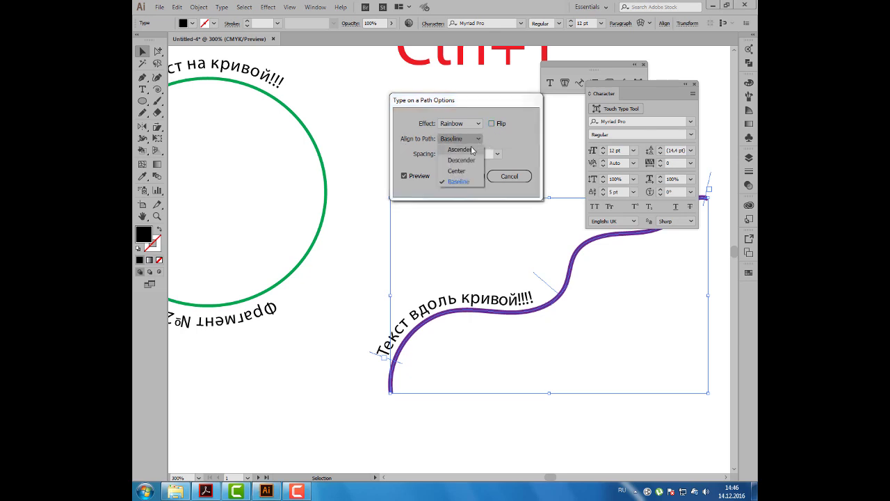
left_click(471, 149)
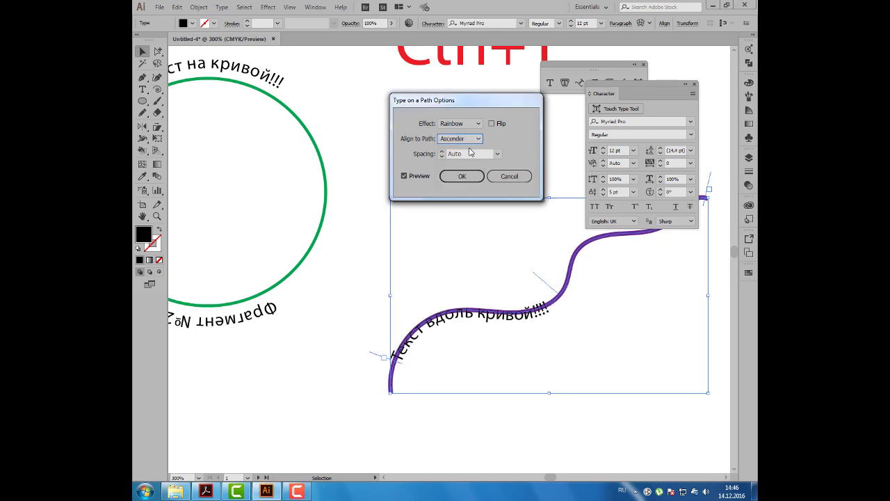
left_click(470, 140)
left_click(467, 158)
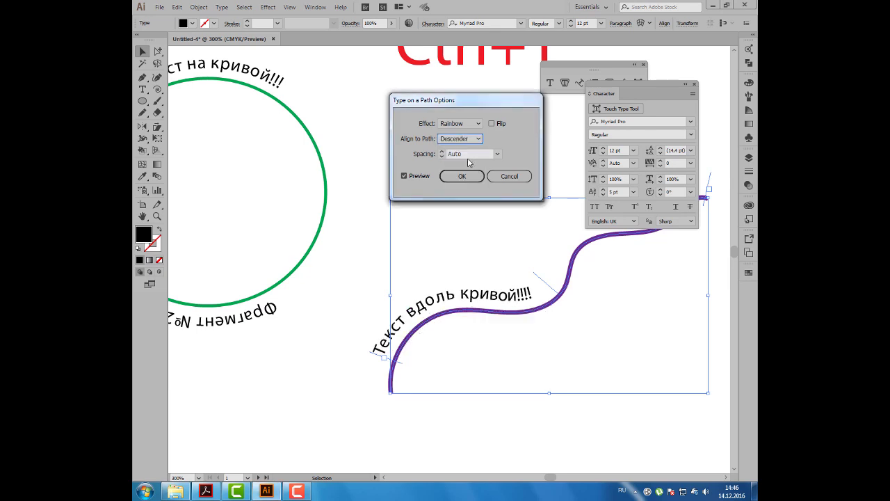
left_click(477, 139)
left_click(459, 169)
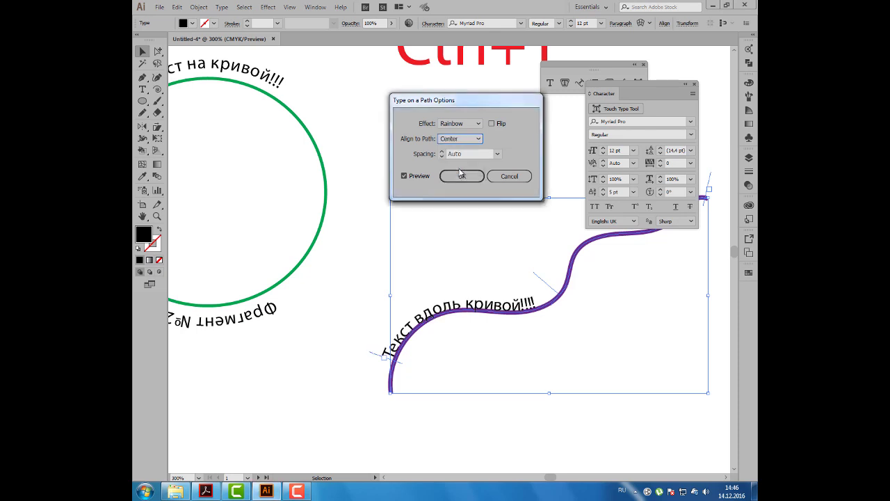
left_click(480, 142)
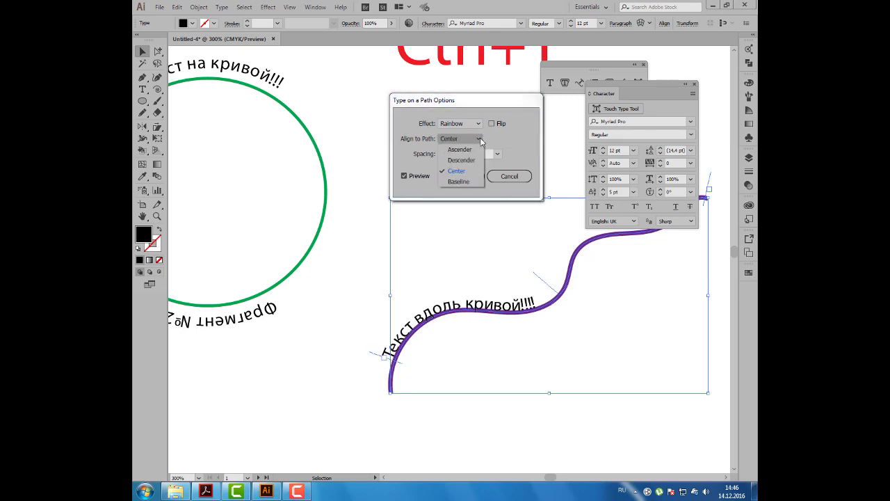
left_click(458, 181)
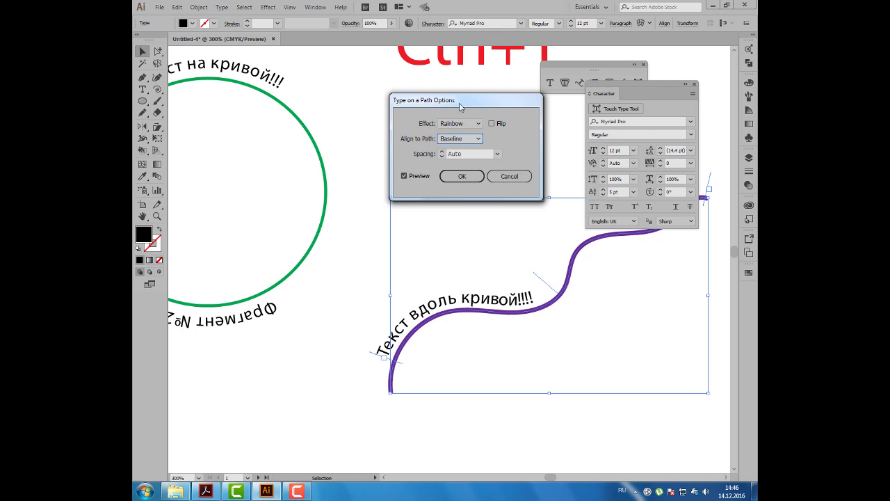
- Set the path text Spacing to 0 pt
left_click_drag(460, 107, 446, 103)
left_click(429, 150)
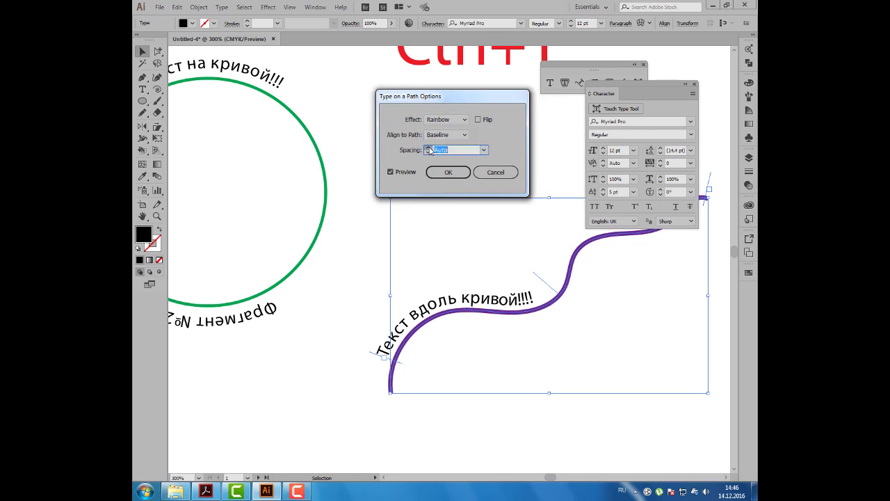
left_click(427, 154)
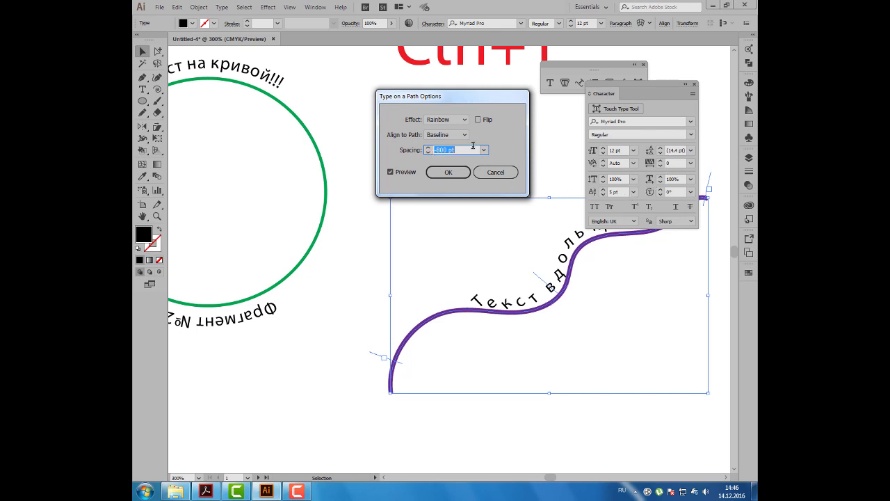
type("0")
key("Tab")
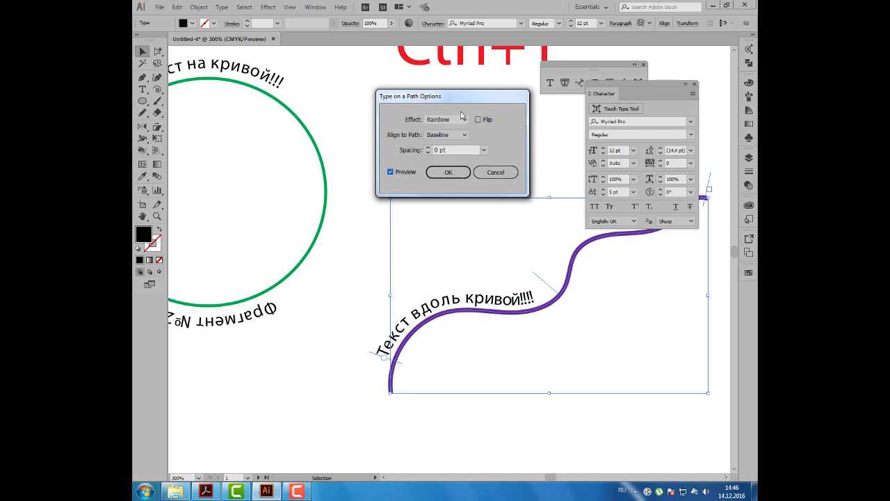
left_click_drag(456, 102, 451, 108)
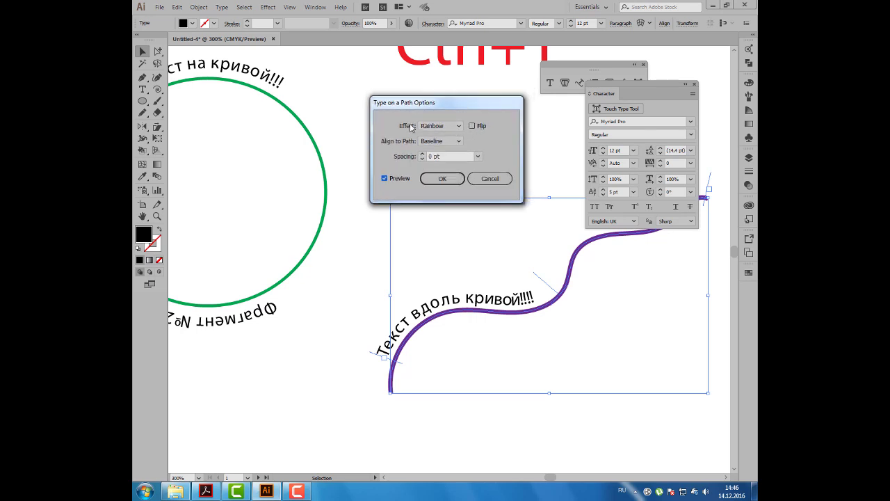
- Preview Skew, 3D Ribbon, Stair Step and Gravity effects, then confirm Rainbow for the curve text
left_click(457, 127)
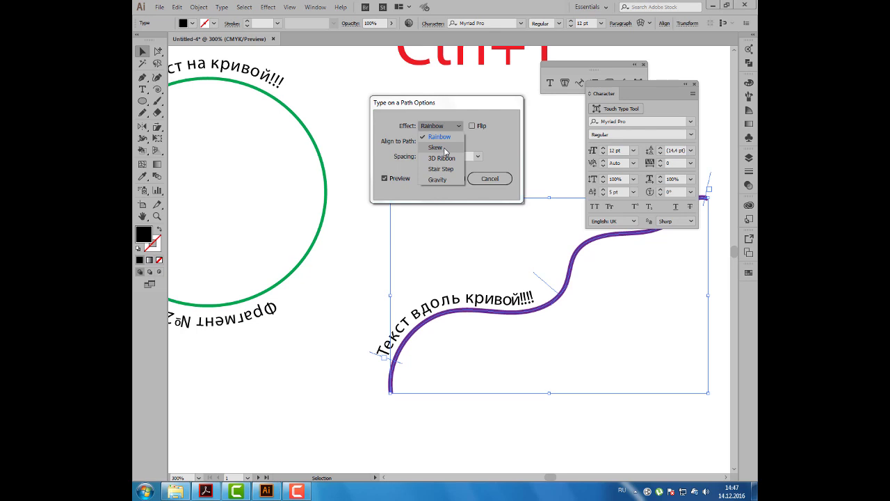
left_click(445, 149)
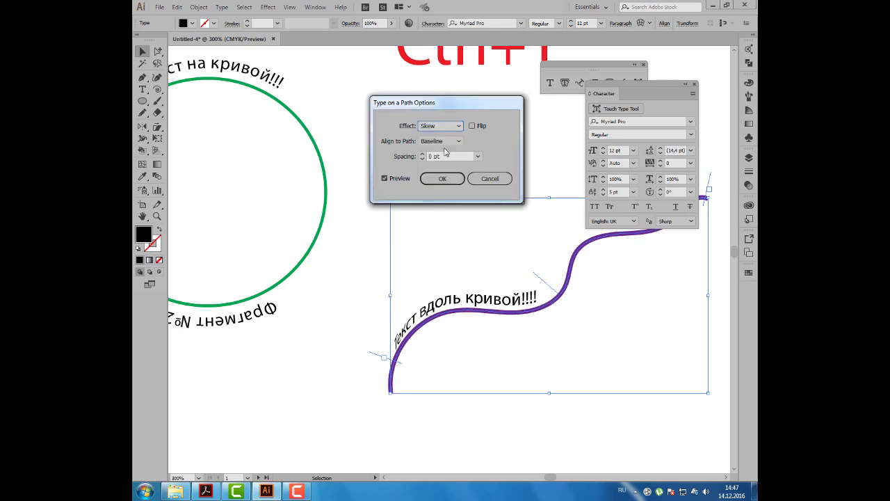
left_click(454, 130)
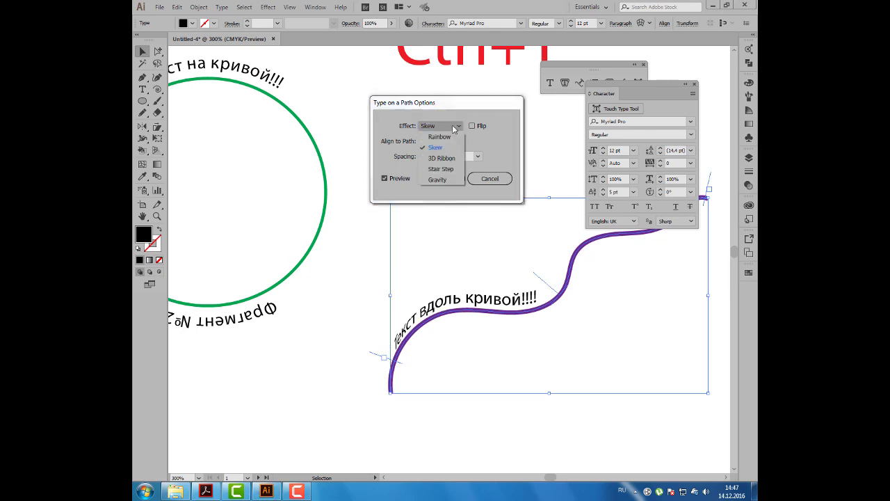
left_click(449, 160)
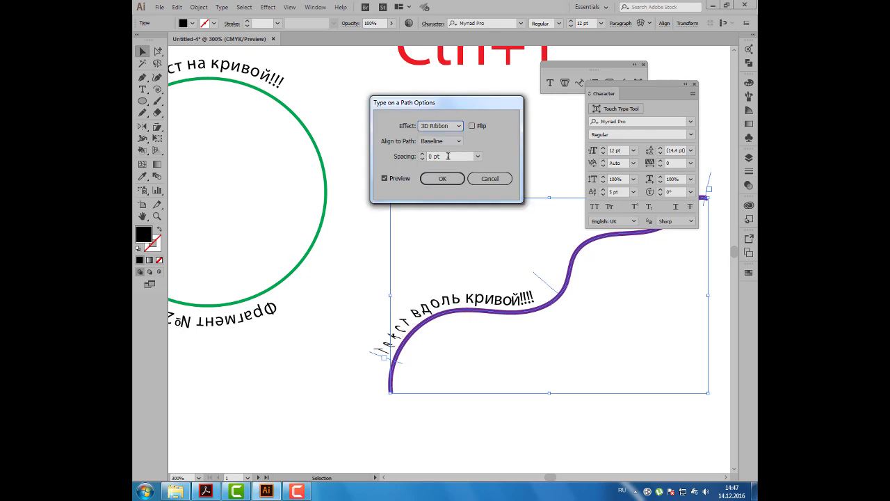
left_click(457, 127)
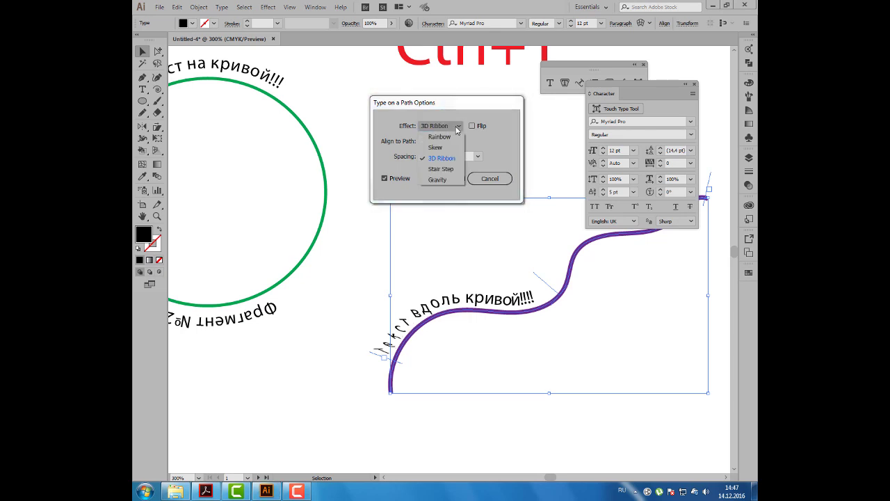
left_click(444, 169)
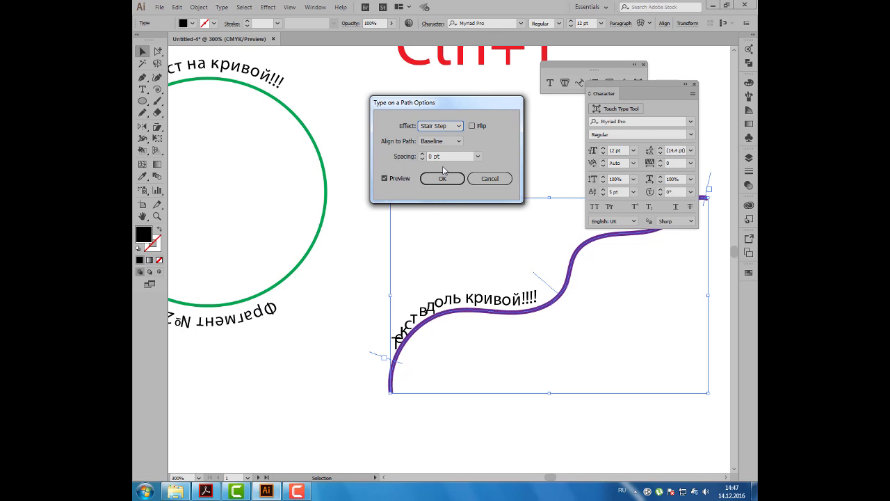
left_click(460, 126)
left_click(437, 179)
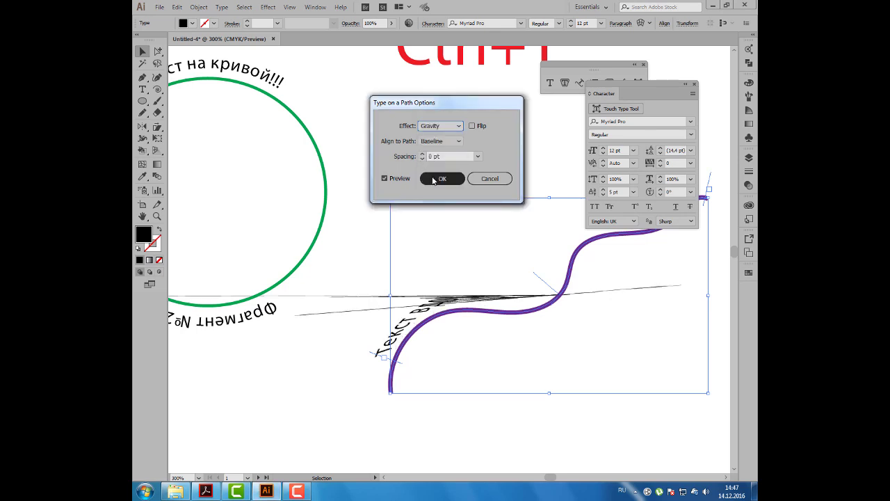
left_click(457, 126)
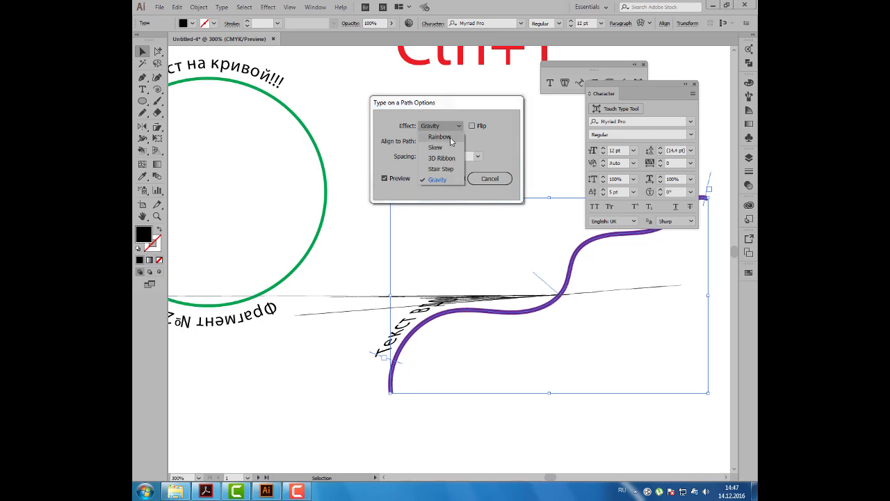
left_click(448, 139)
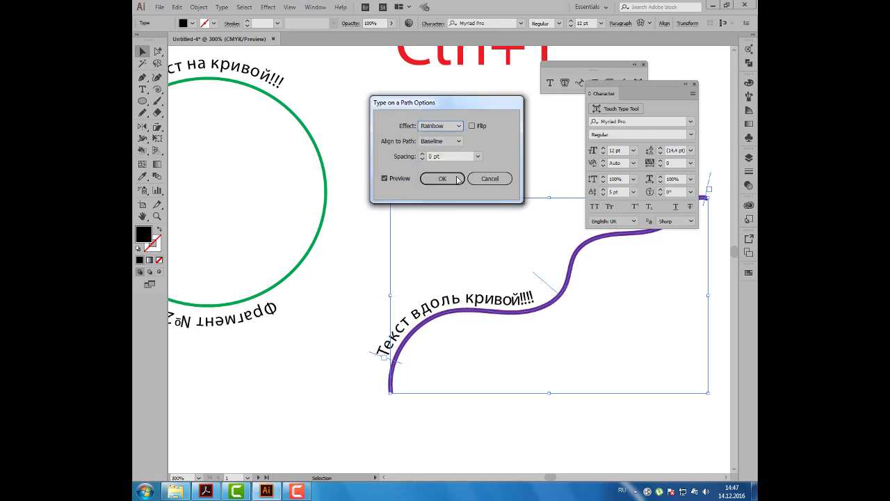
left_click(447, 178)
- Zoom out and open Text On A Path.ai from the Illustrator lectures' Раздел 5 folder
scroll(421, 153, "down", 2)
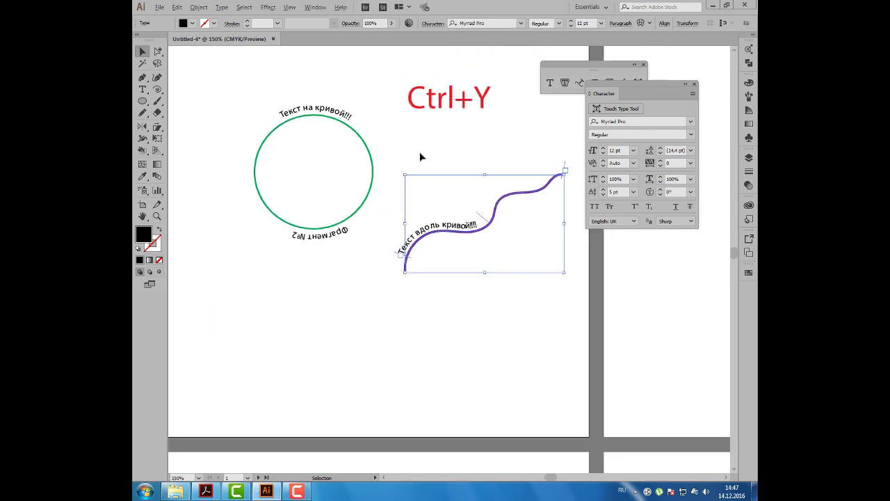
scroll(421, 153, "down", 2)
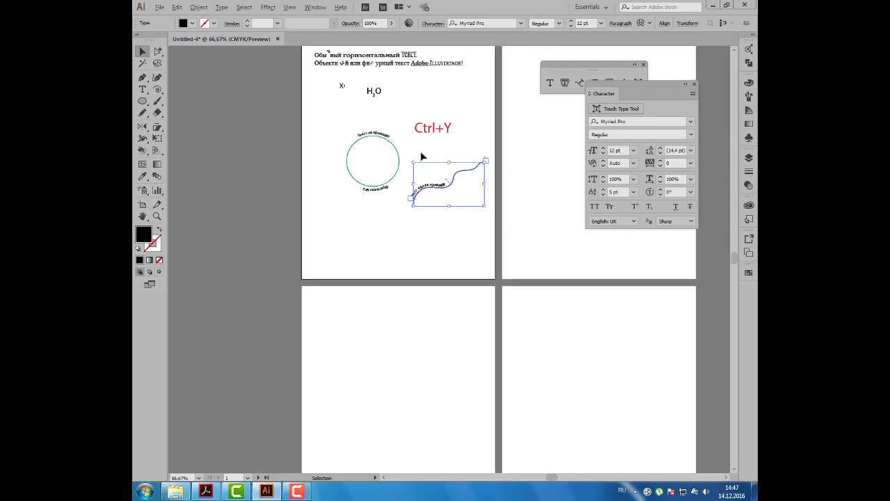
left_click(159, 7)
left_click(174, 41)
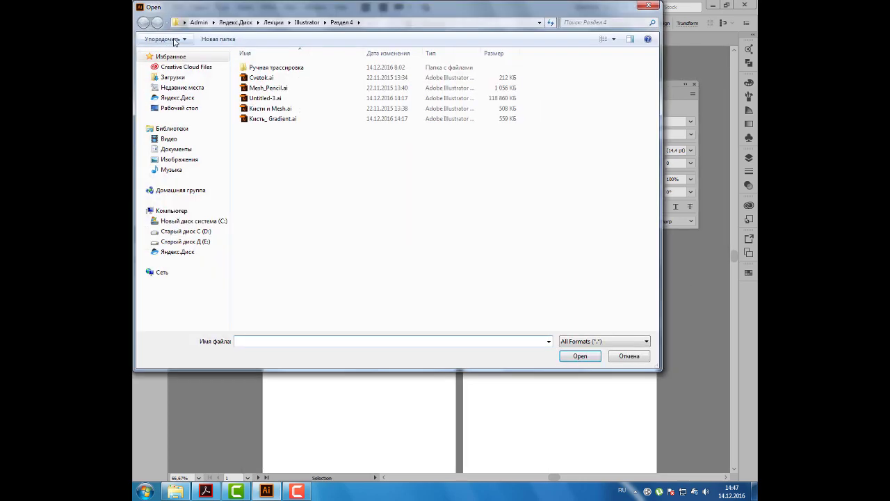
left_click(310, 23)
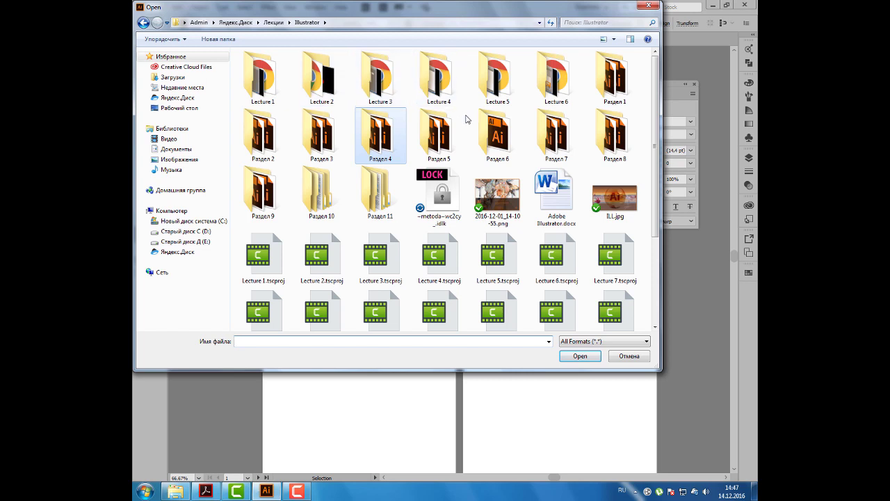
double_click(439, 136)
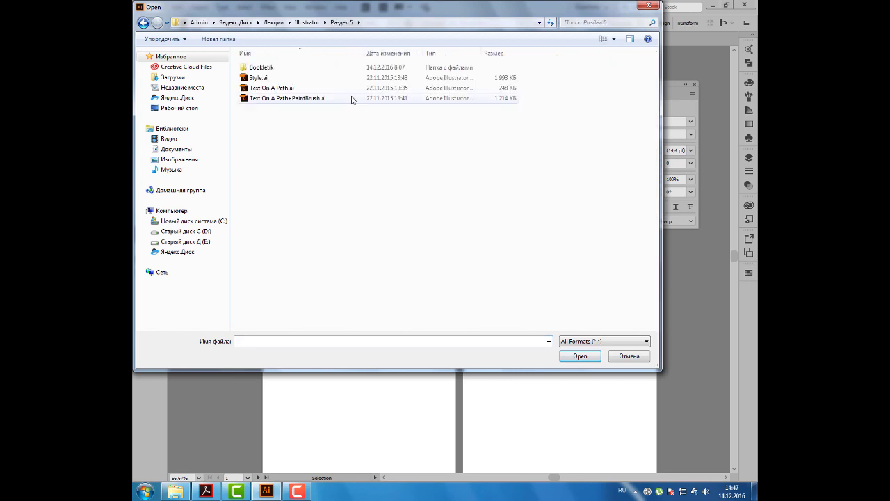
left_click(289, 88)
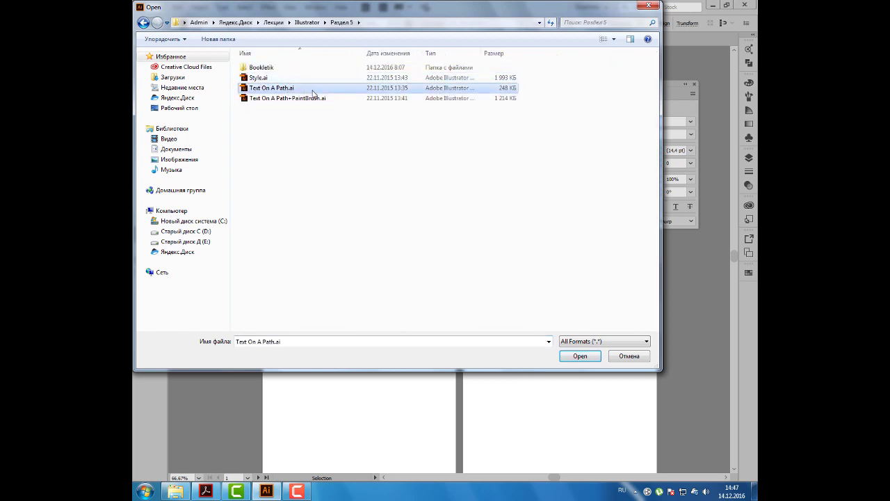
left_click(581, 356)
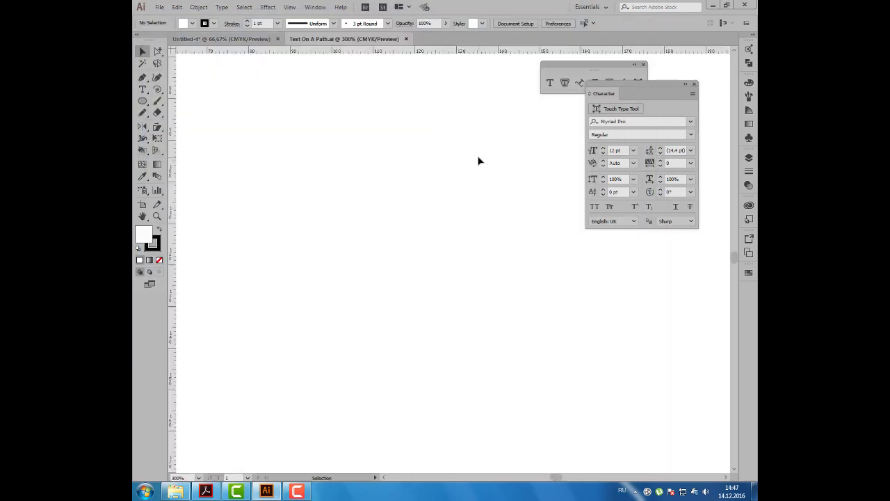
- Move the type panels right, then inspect the stamp's outer circle and curved name text
left_click_drag(581, 68, 635, 54)
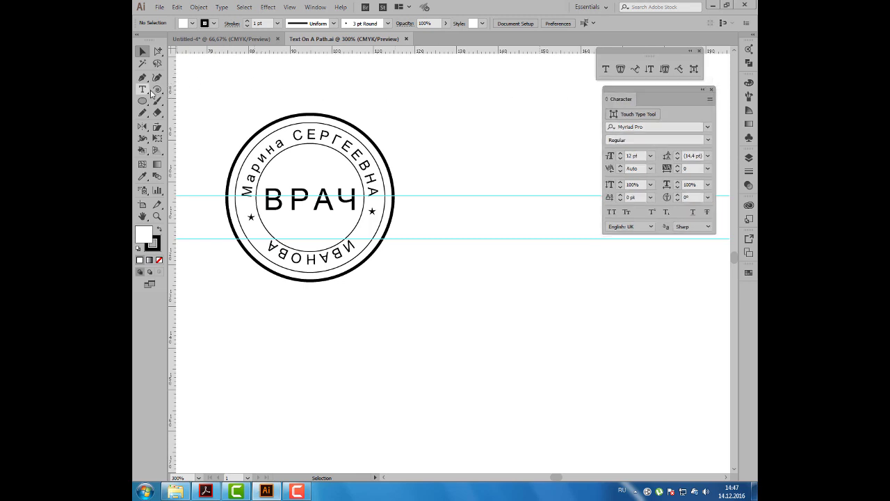
left_click(283, 132)
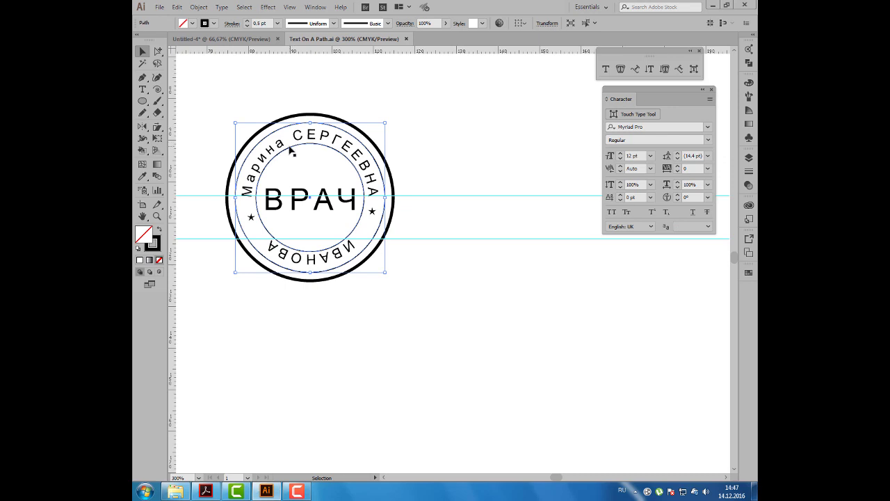
left_click(291, 150)
- Draw a 40 × 40 mm circle with a 2 pt outline beside the sample stamp
left_click(417, 117)
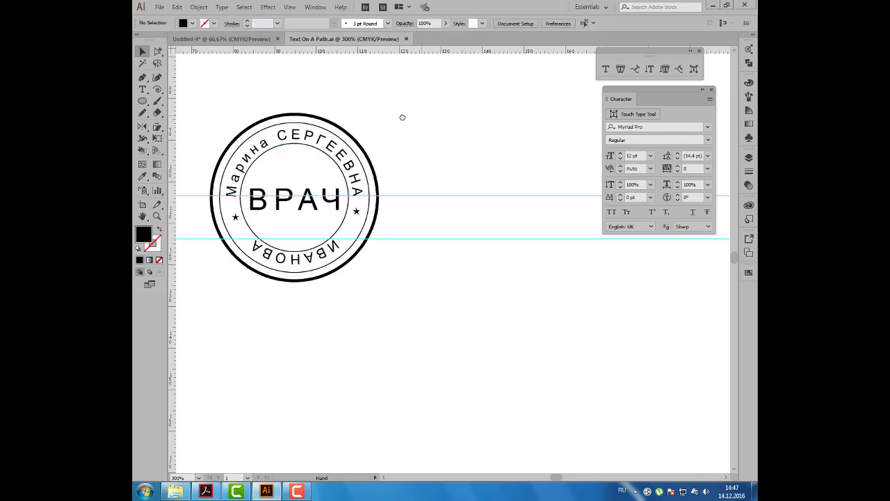
scroll(382, 101, "right", 2)
left_click(143, 101)
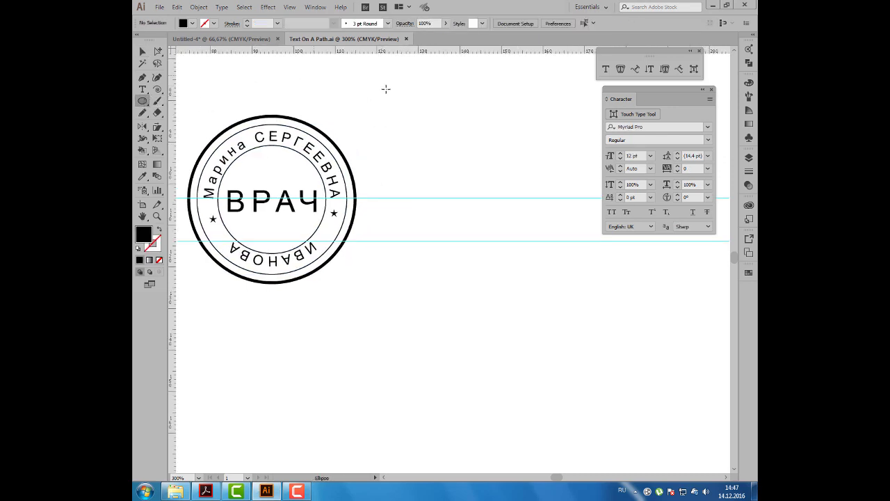
key("shift+x")
left_click(454, 123)
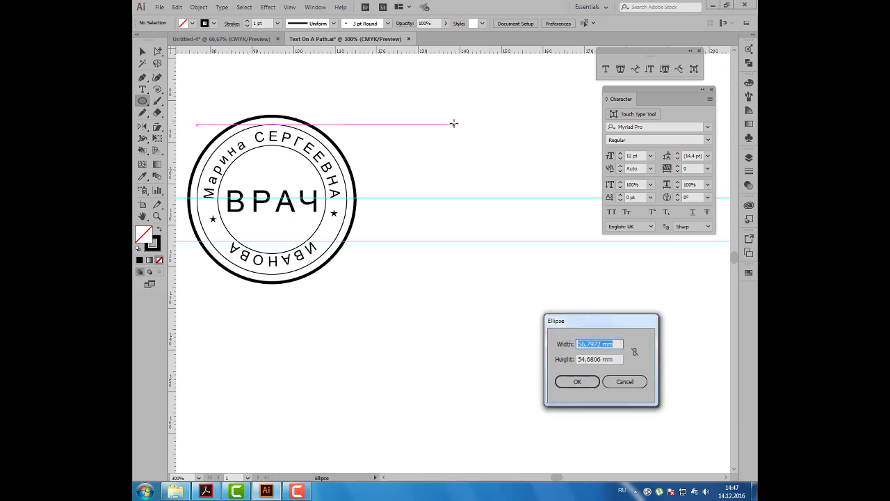
type("40")
key("Tab")
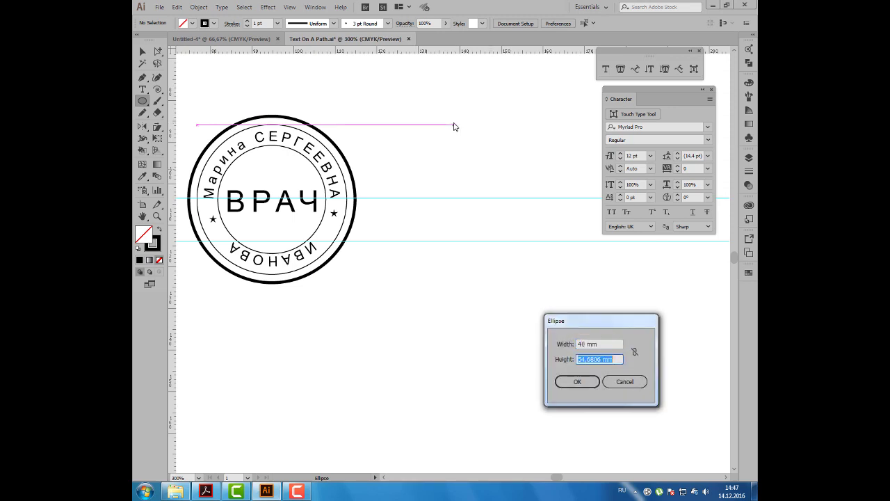
type("40")
key("Tab")
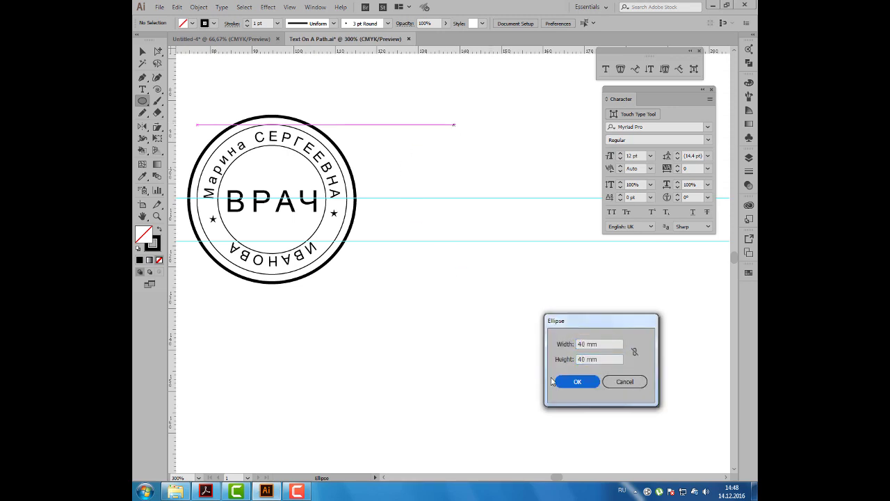
left_click(576, 382)
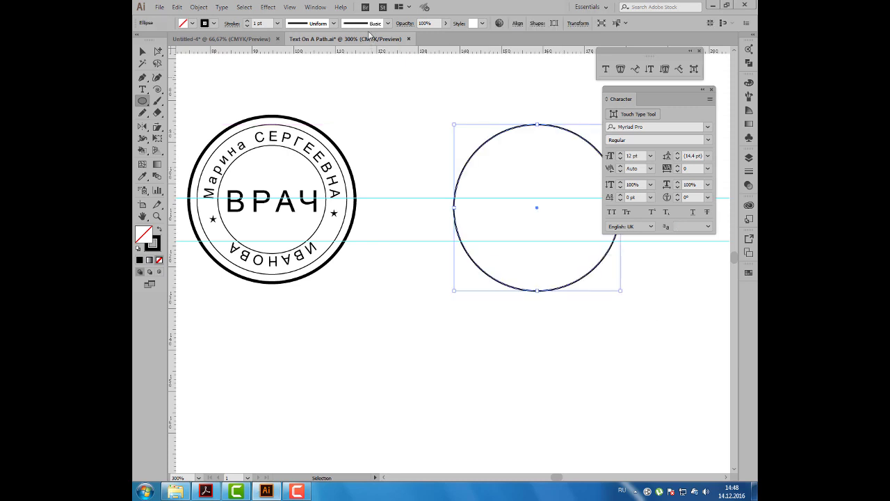
left_click(247, 21)
- Draw a 36 mm circle with a 0.5 pt outline
left_click(426, 153)
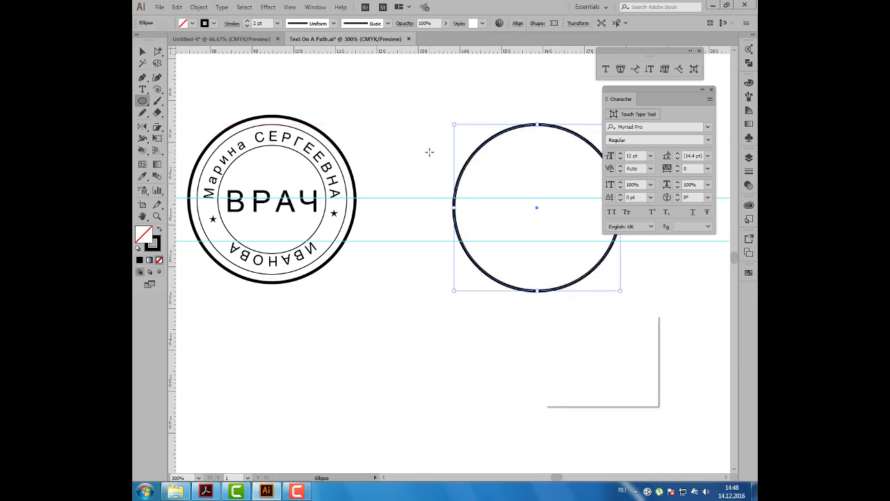
type("36")
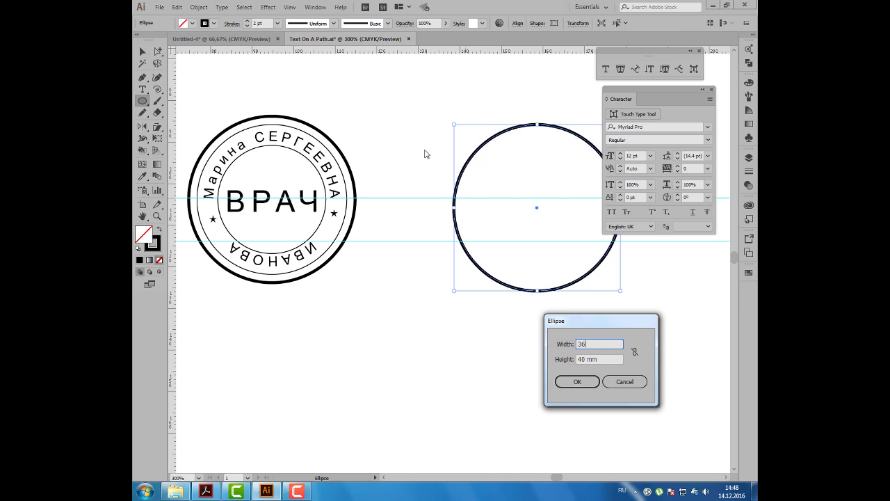
key("Tab")
type("3")
key("Tab")
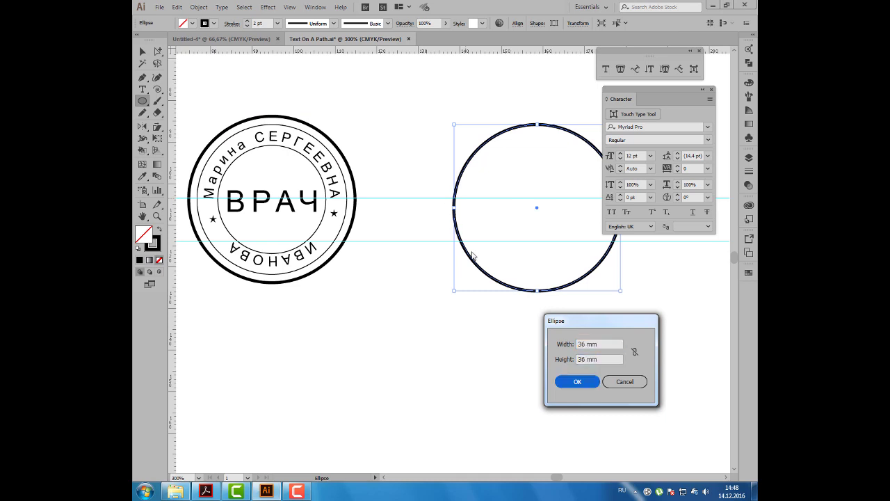
left_click(560, 385)
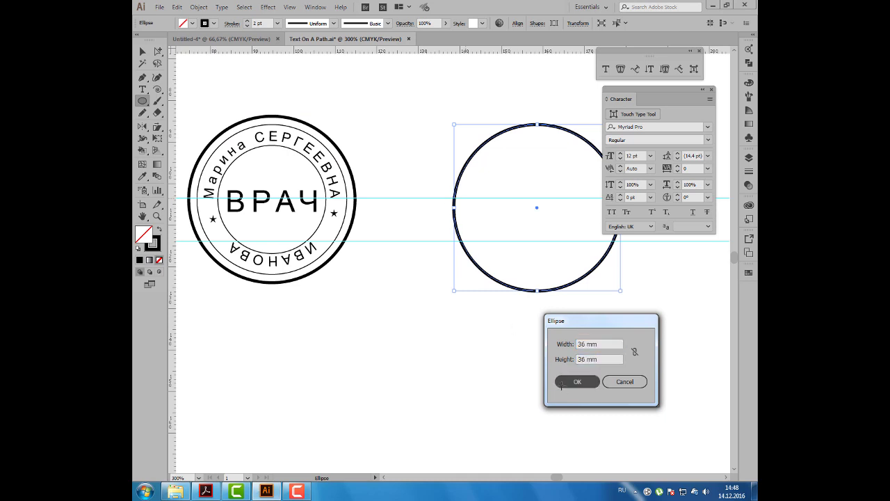
left_click(277, 23)
left_click(286, 44)
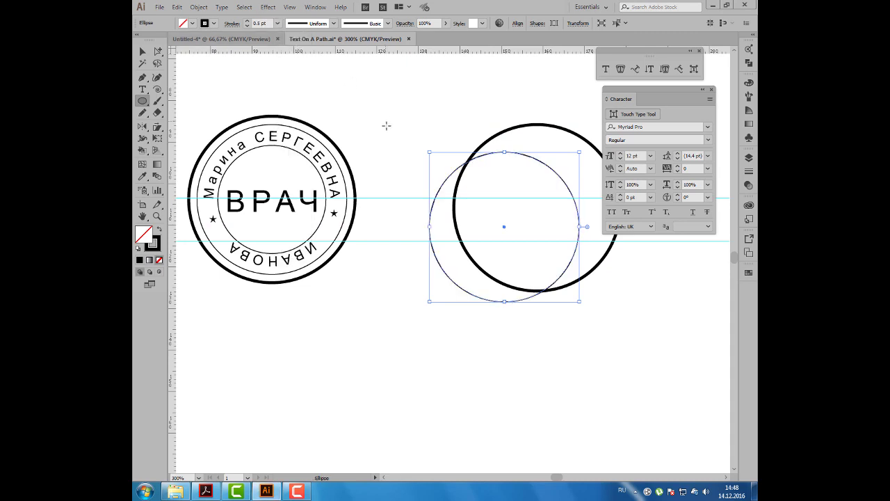
- Draw a third circle, 26 mm in size
left_click(390, 148)
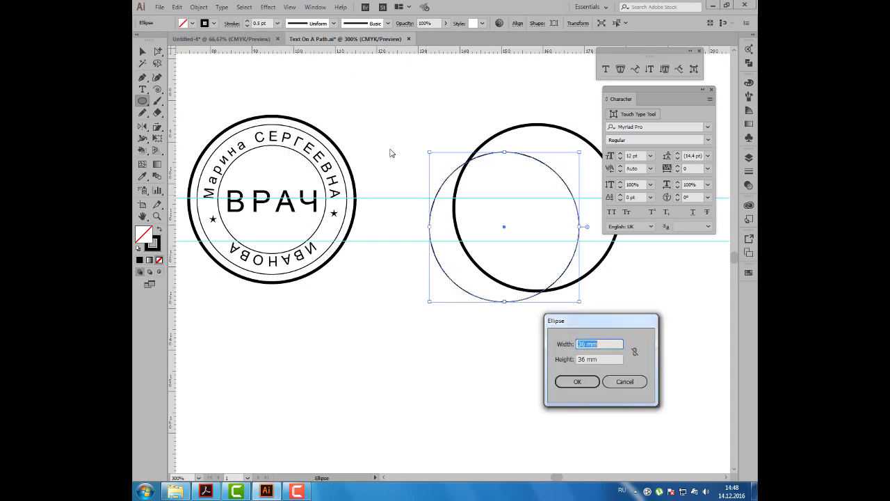
type("26")
key("Tab")
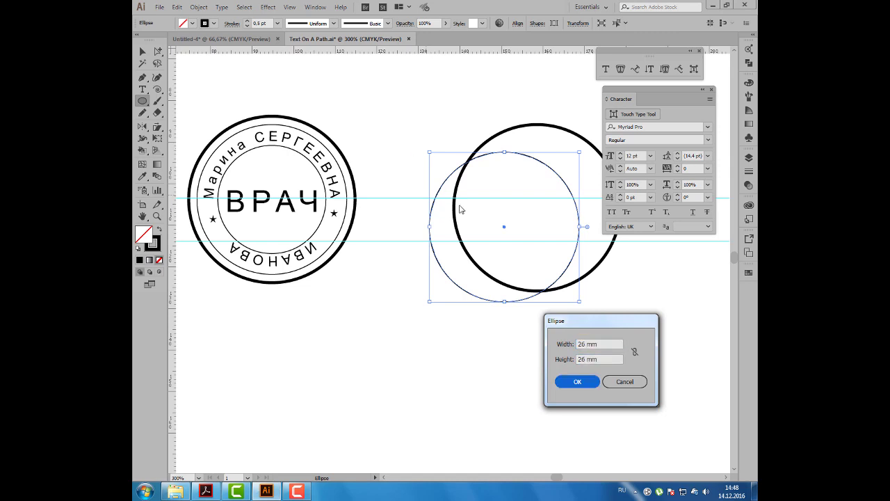
left_click(568, 382)
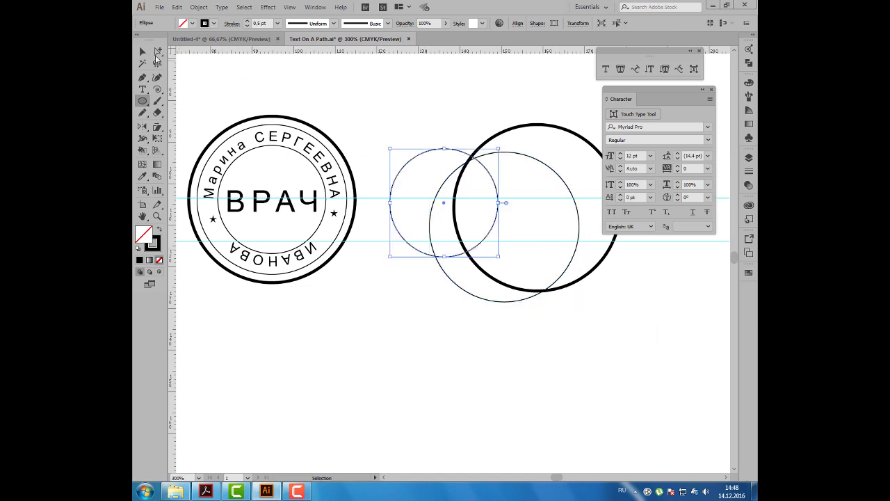
- Select the three circles and align them horizontally and vertically centred
left_click(143, 53)
left_click_drag(393, 112, 505, 184)
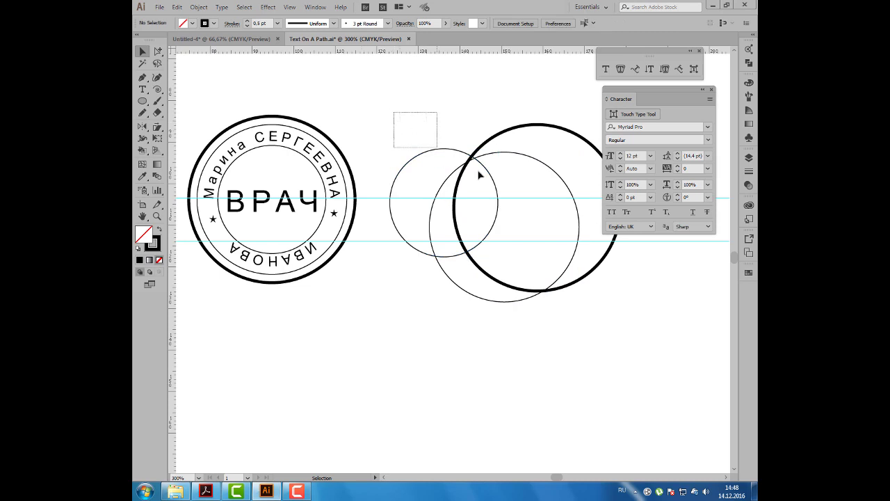
left_click(517, 23)
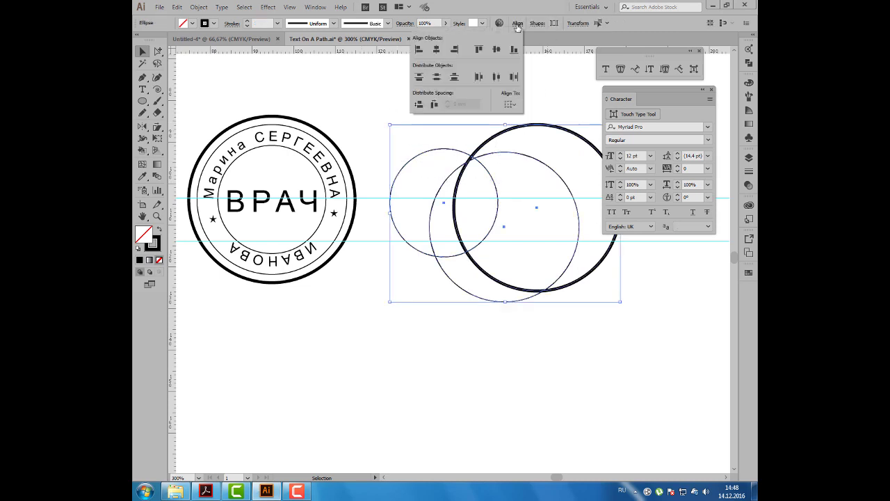
left_click(510, 104)
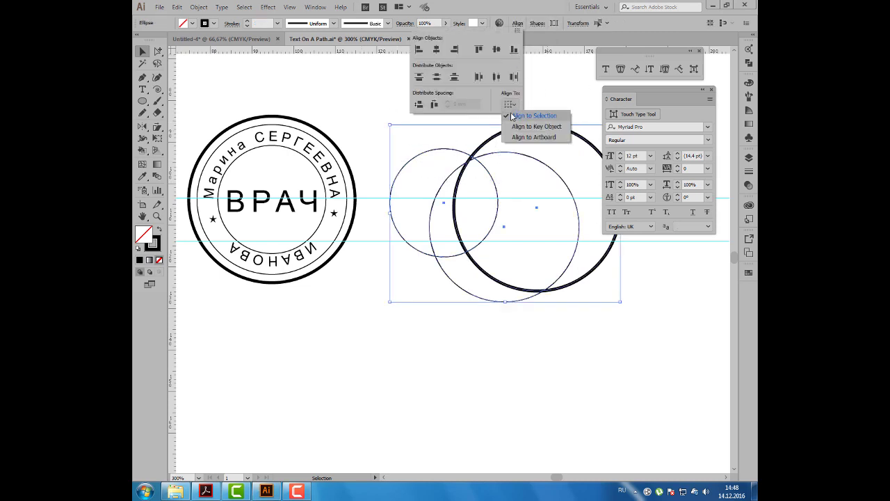
left_click(437, 50)
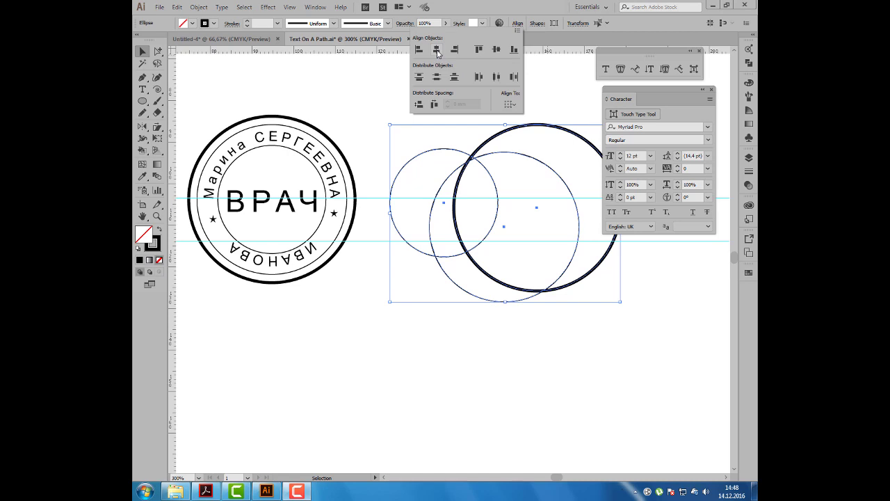
left_click(496, 50)
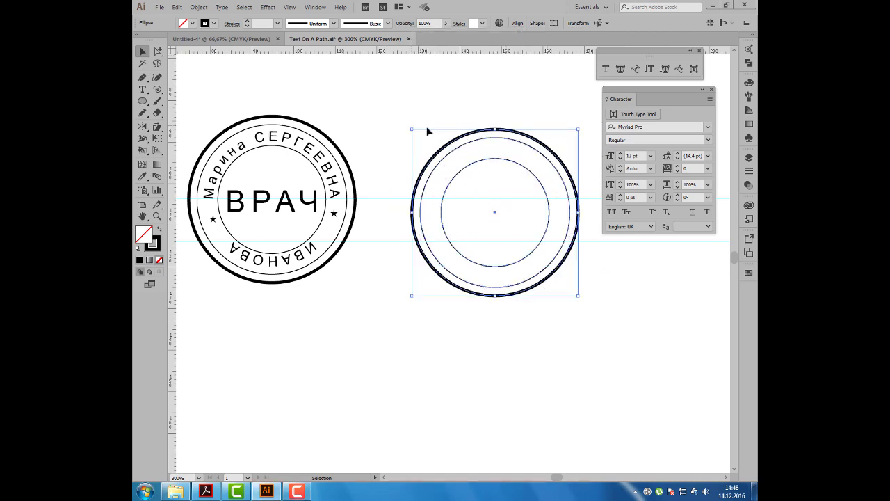
left_click(415, 59)
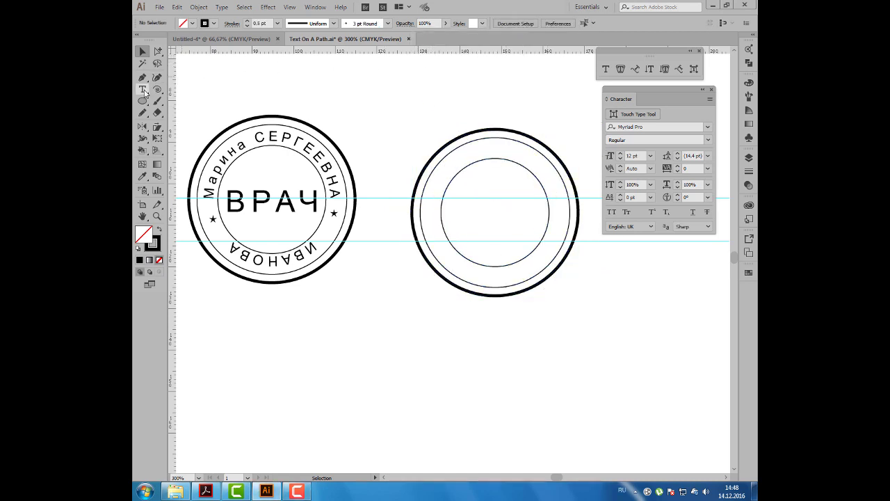
- Type the doctor's first name and patronymic along the inner circle and slide it into place
left_click(635, 69)
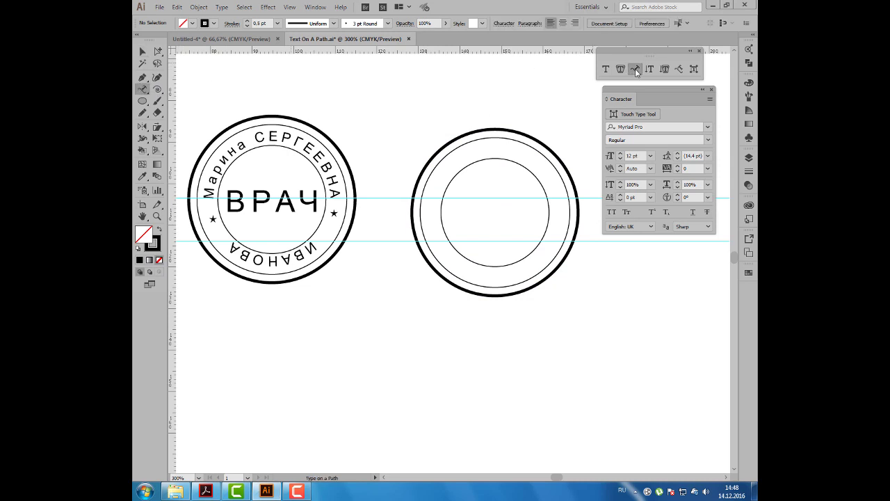
left_click(452, 176)
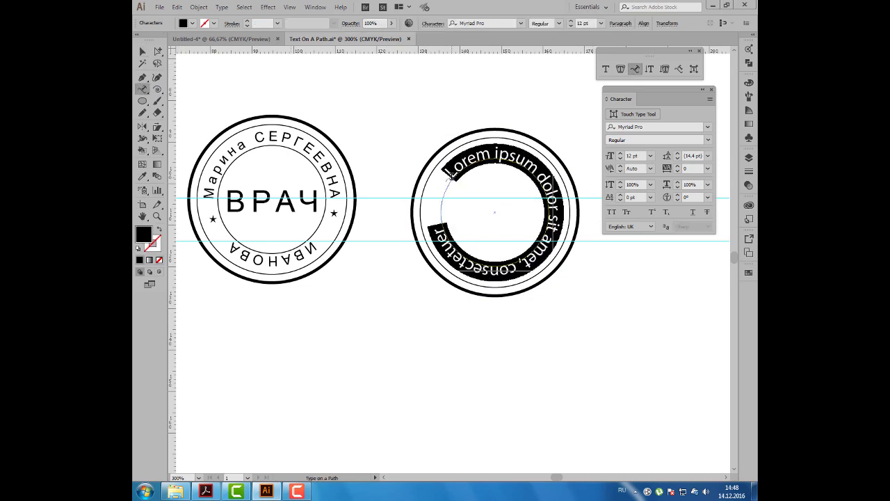
type("Ма")
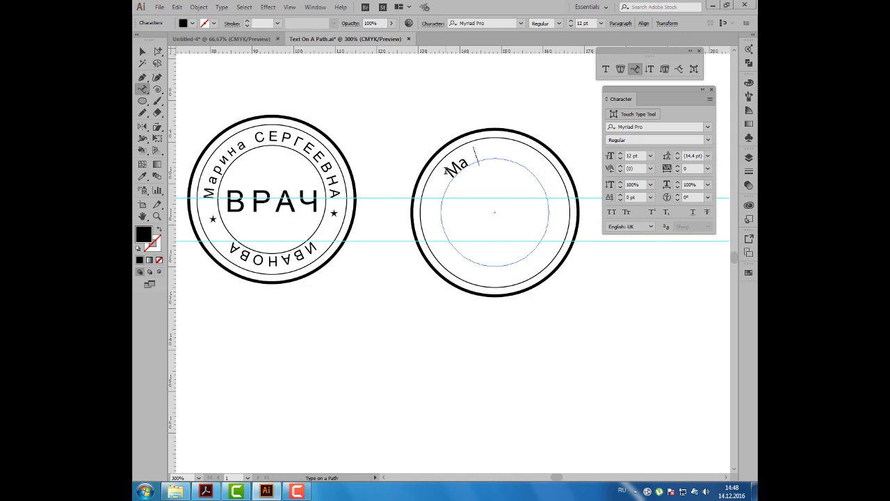
type("рина Сер")
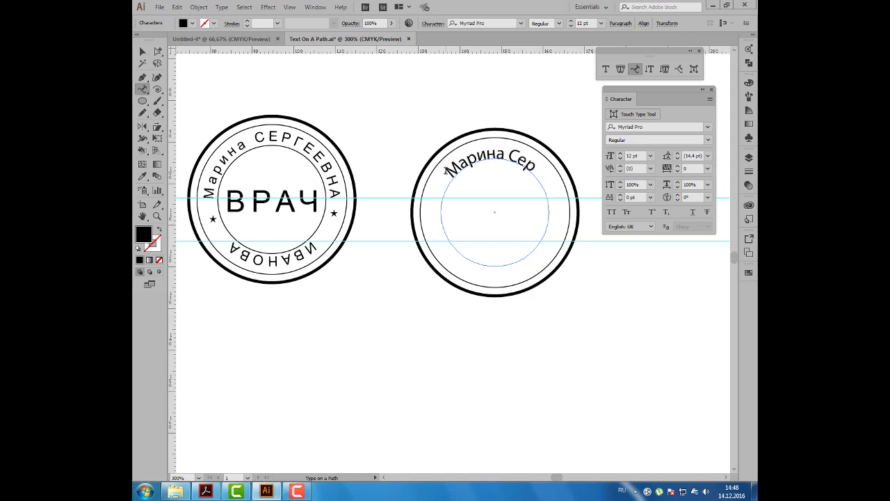
type("геевн")
key("BackSpace")
key("BackSpace")
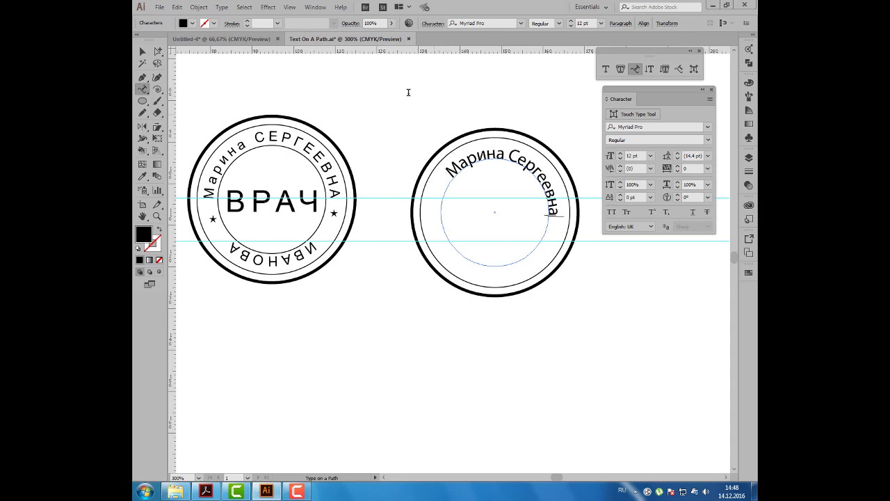
left_click(143, 51)
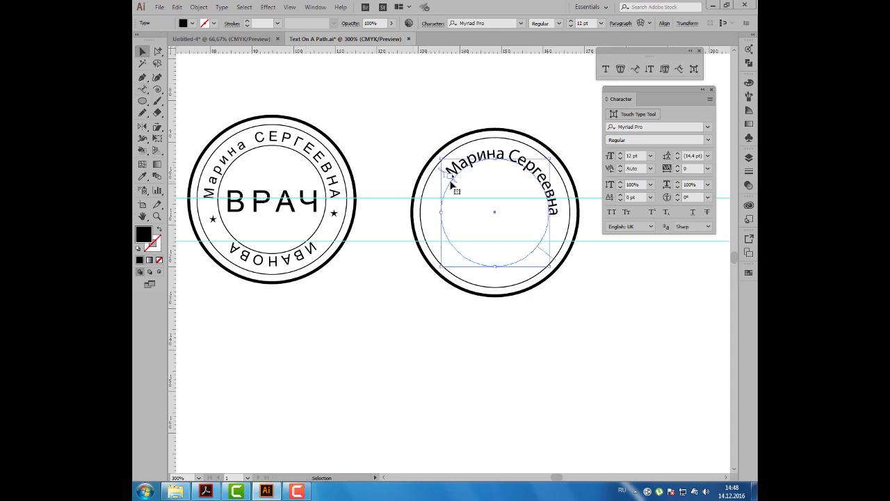
left_click_drag(449, 178, 452, 194)
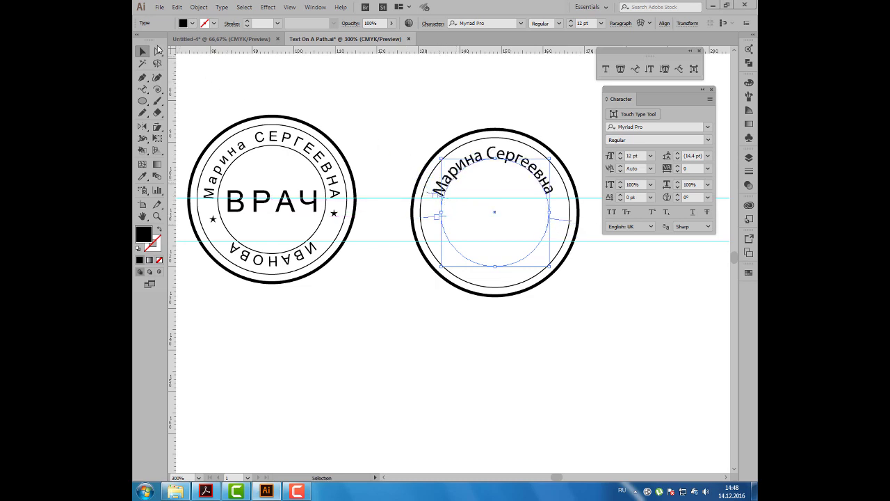
left_click(158, 51)
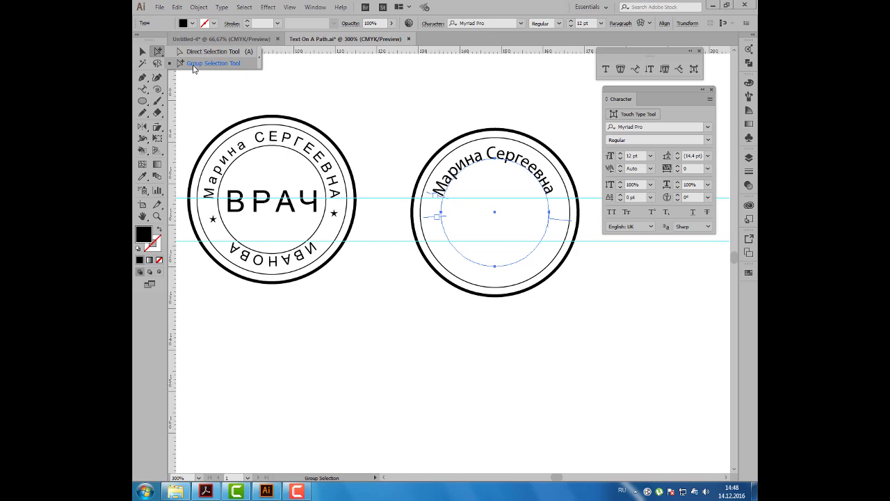
- Give the inner circle path a black 0.5 pt outline
left_click(194, 64)
left_click(406, 123)
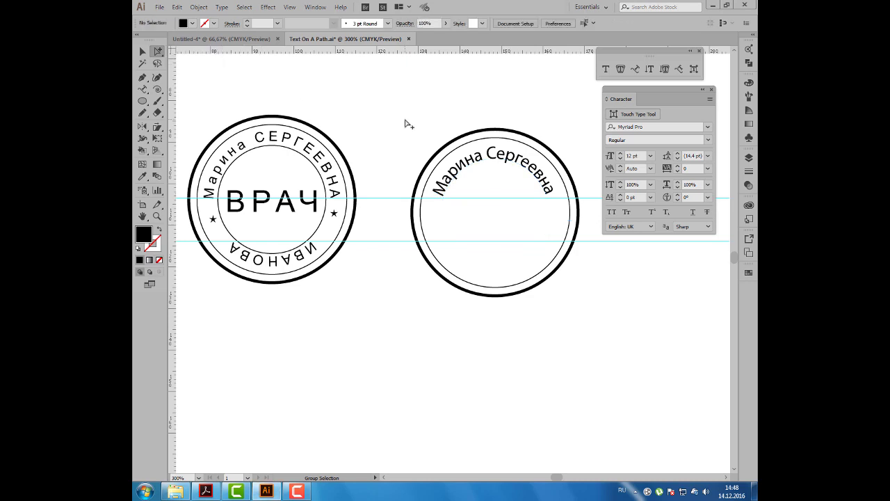
left_click(444, 220)
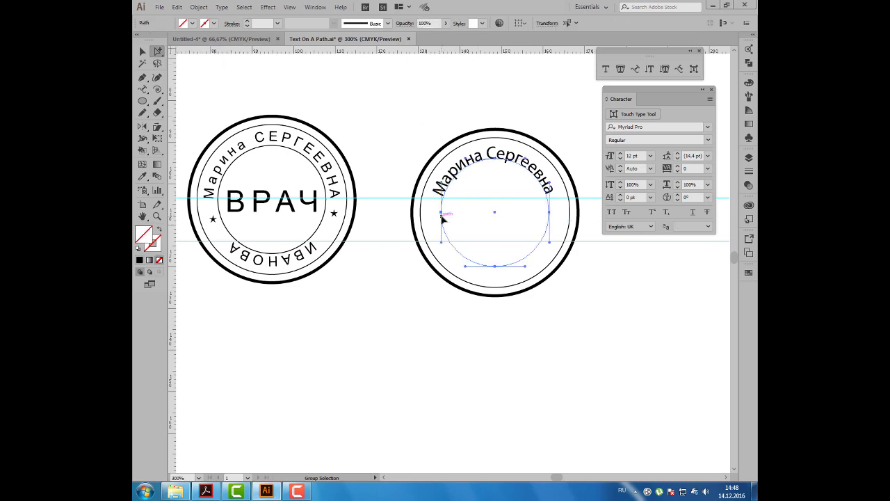
left_click(192, 23)
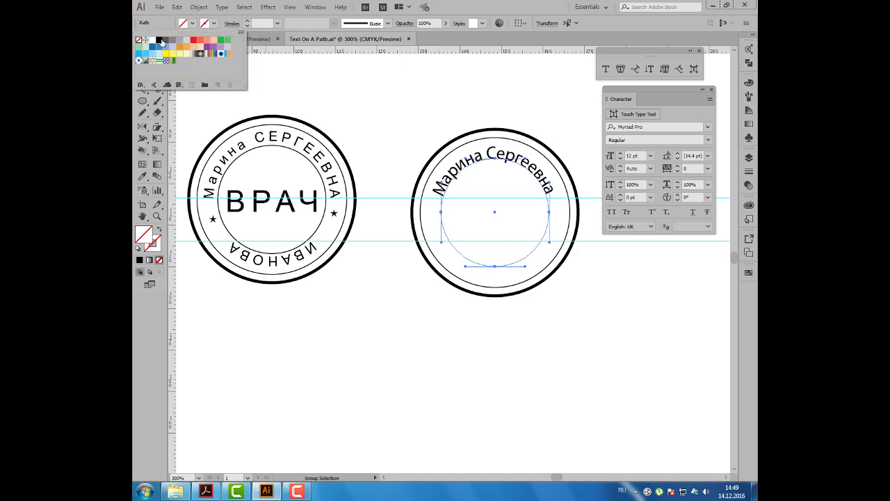
left_click(159, 40)
left_click(277, 23)
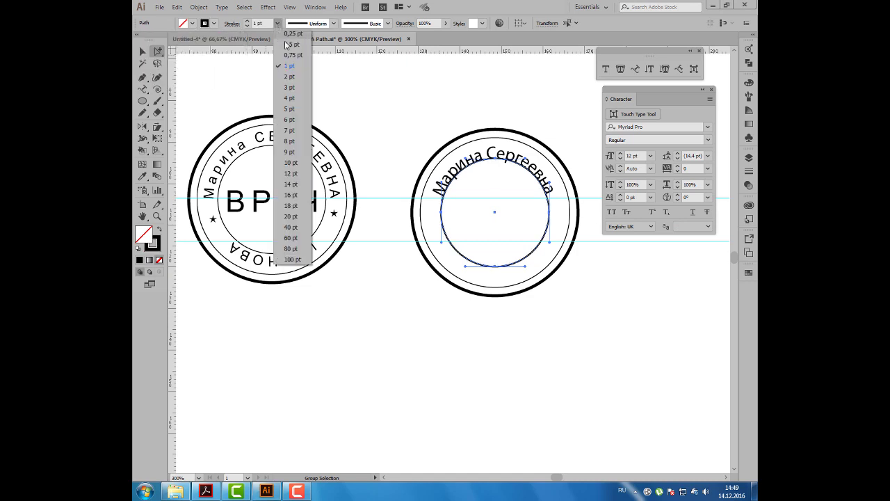
left_click(291, 44)
key("ctrl+shift+a")
key("v")
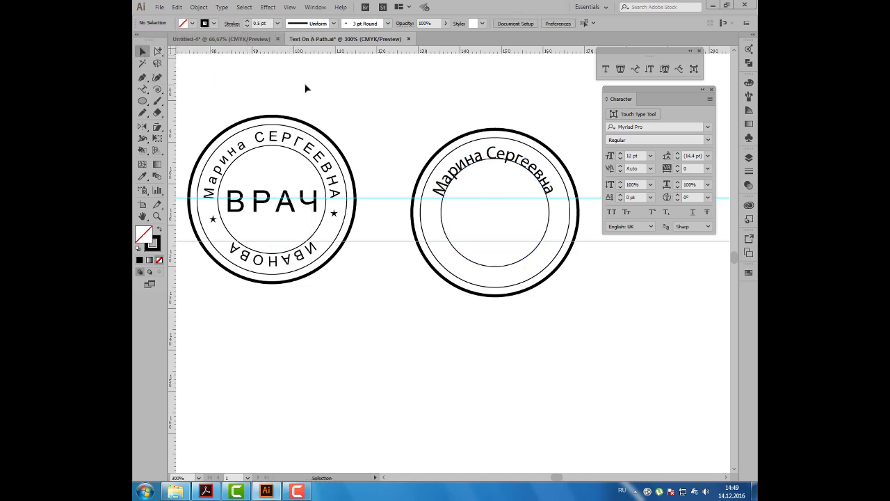
- Raise the curved name text 2 pt off the inner circle with baseline shift
left_click(463, 167)
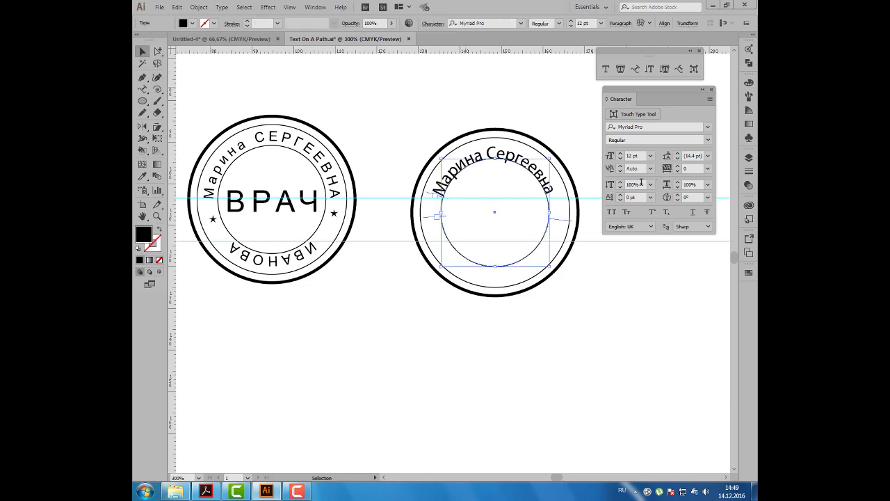
left_click(620, 194)
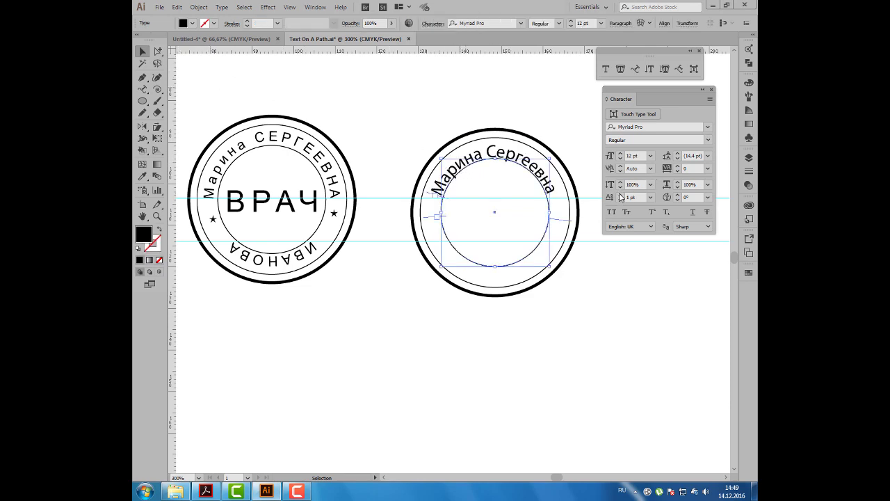
left_click(530, 128)
left_click(461, 183)
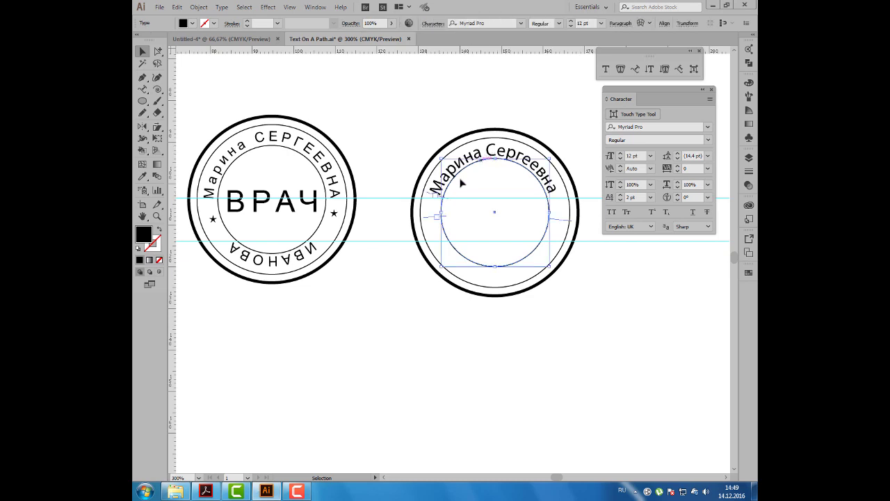
- Copy the name text to the ring's bottom, replace it with the surname, and centre it
left_click_drag(446, 201, 545, 227)
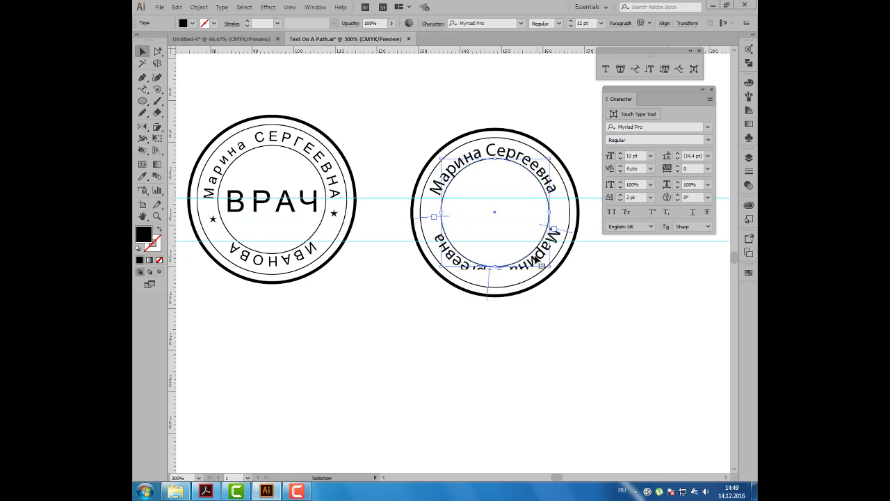
key("t")
left_click(534, 256)
key("ctrl+a")
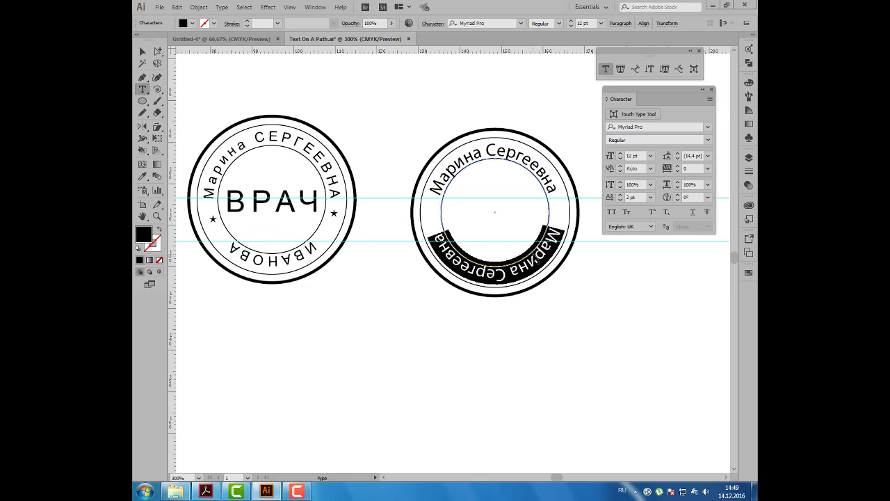
type("АНОВА")
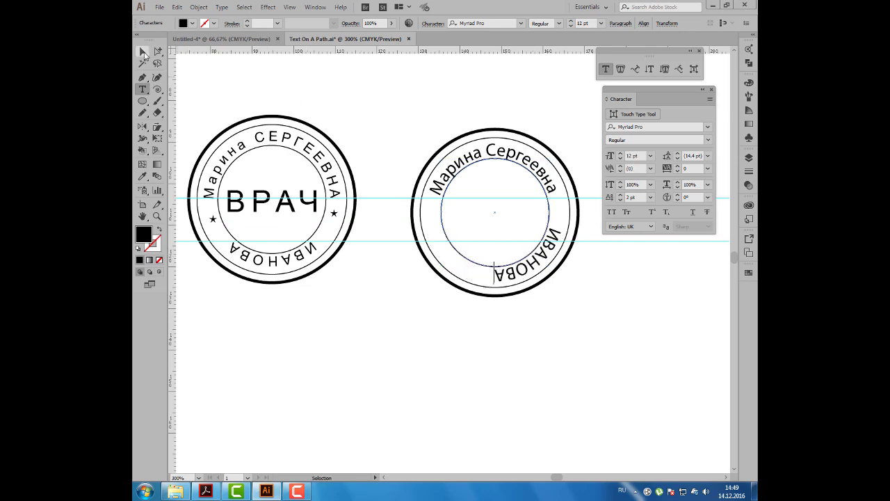
left_click(142, 51)
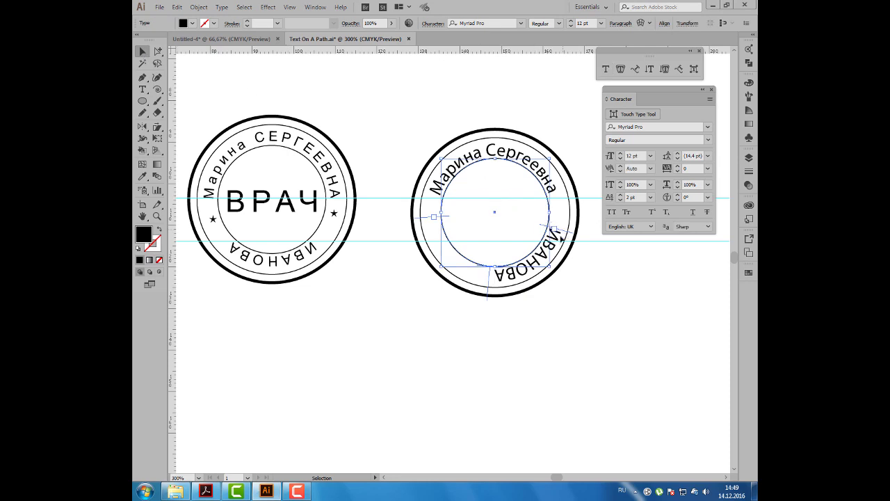
left_click_drag(561, 238, 528, 265)
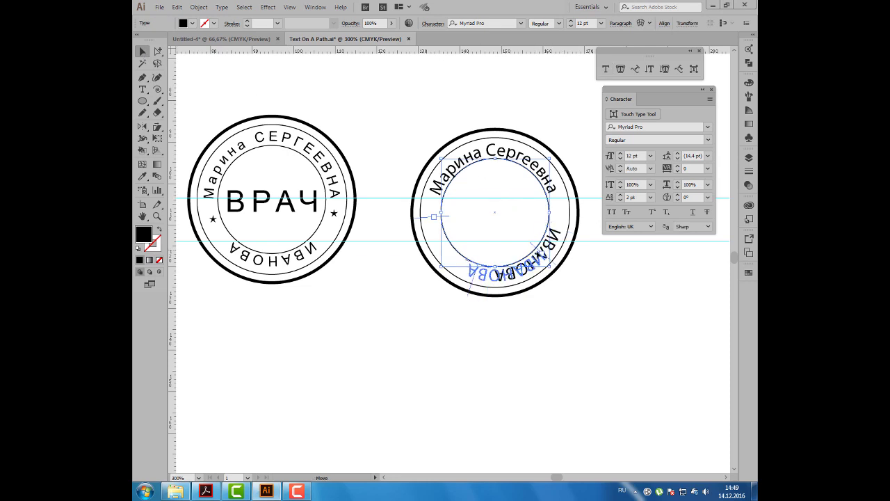
left_click(416, 126)
scroll(506, 160, "up", 1)
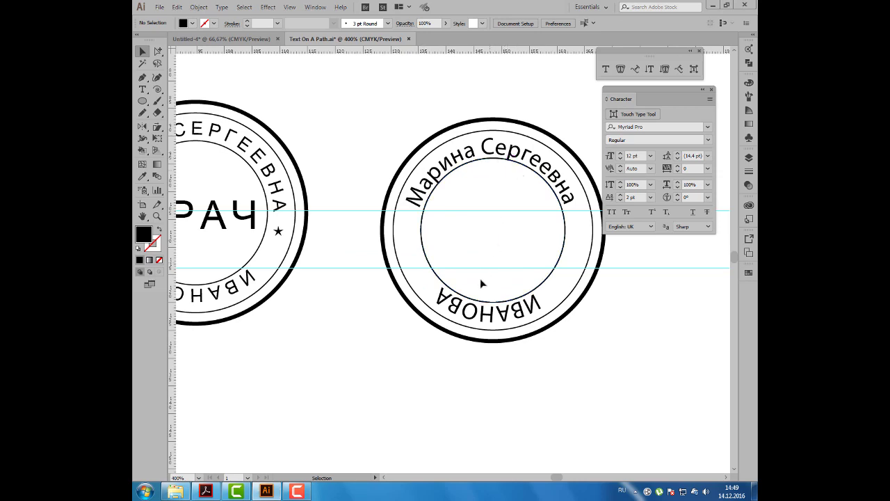
- Lower the original stamp's right star onto the guide, level with the left star
mouse_move(390, 163)
left_mouse_down()
mouse_move(508, 169)
mouse_move(559, 182)
left_mouse_up()
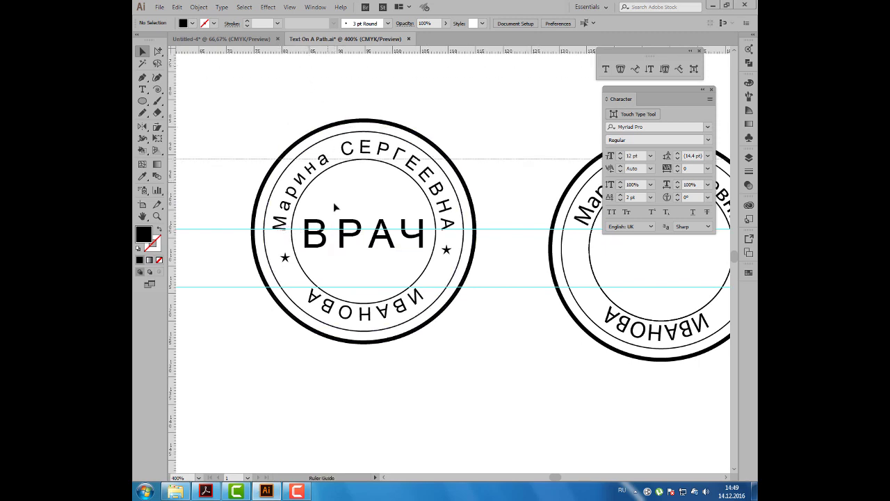
left_click(334, 257)
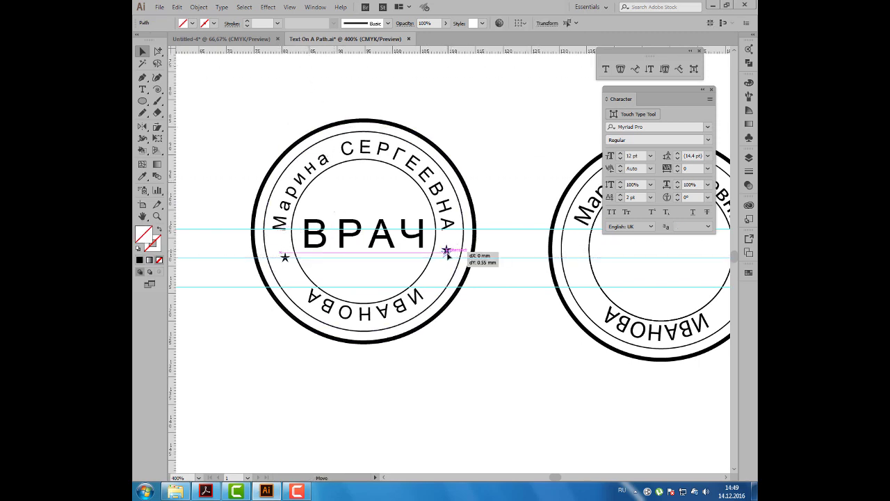
left_click_drag(447, 249, 447, 258)
left_click(515, 180)
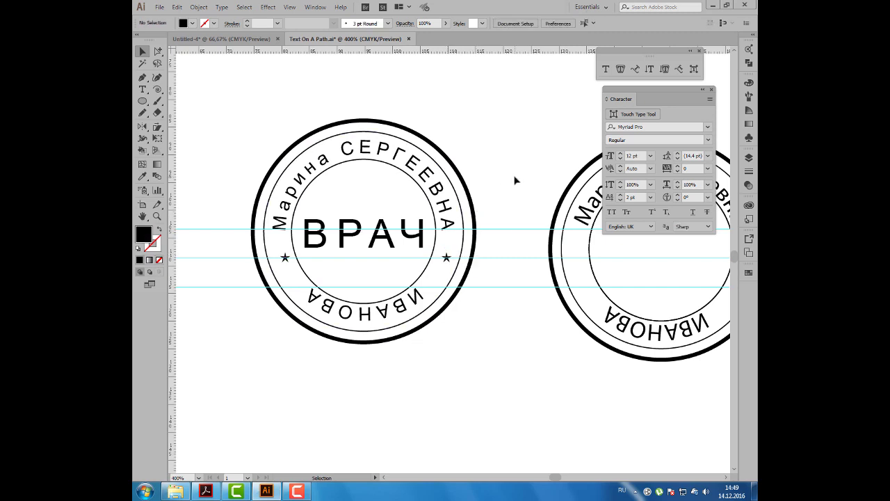